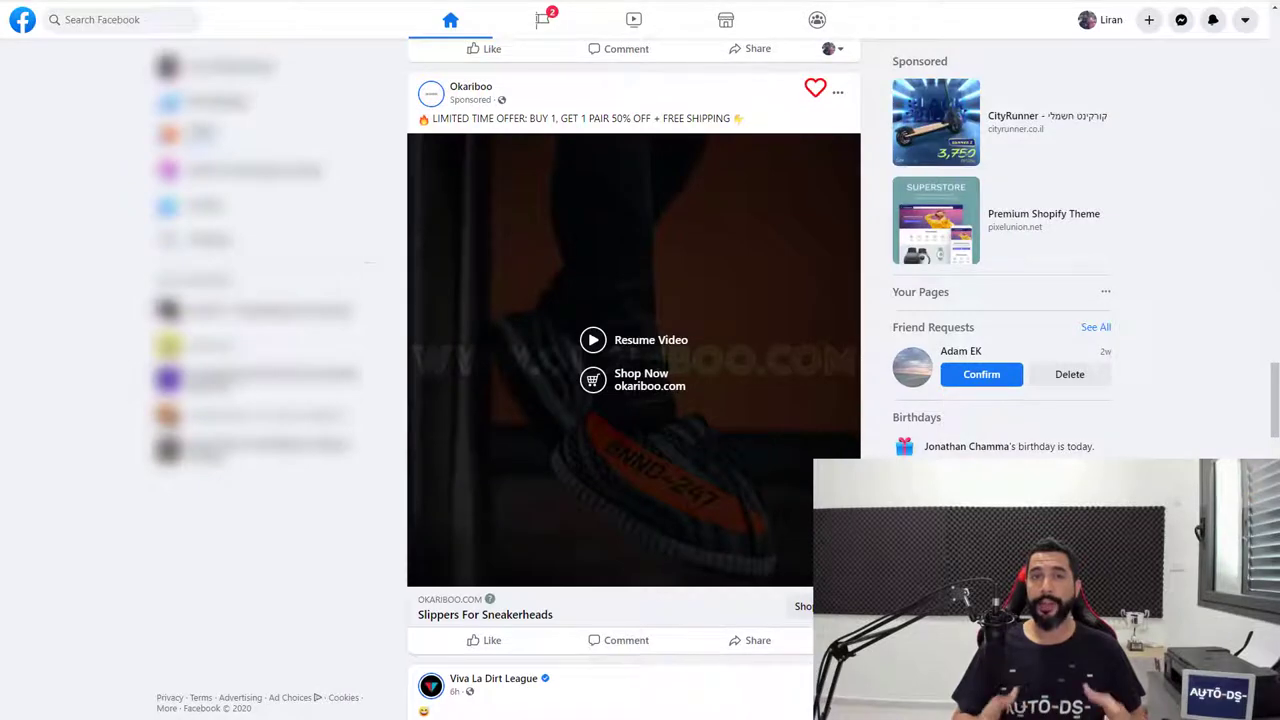
- Start a new Page named 'Doggy Dog Club' with the category E-commerce Website
{"action": "left_click", "coordinate": [1149, 22]}
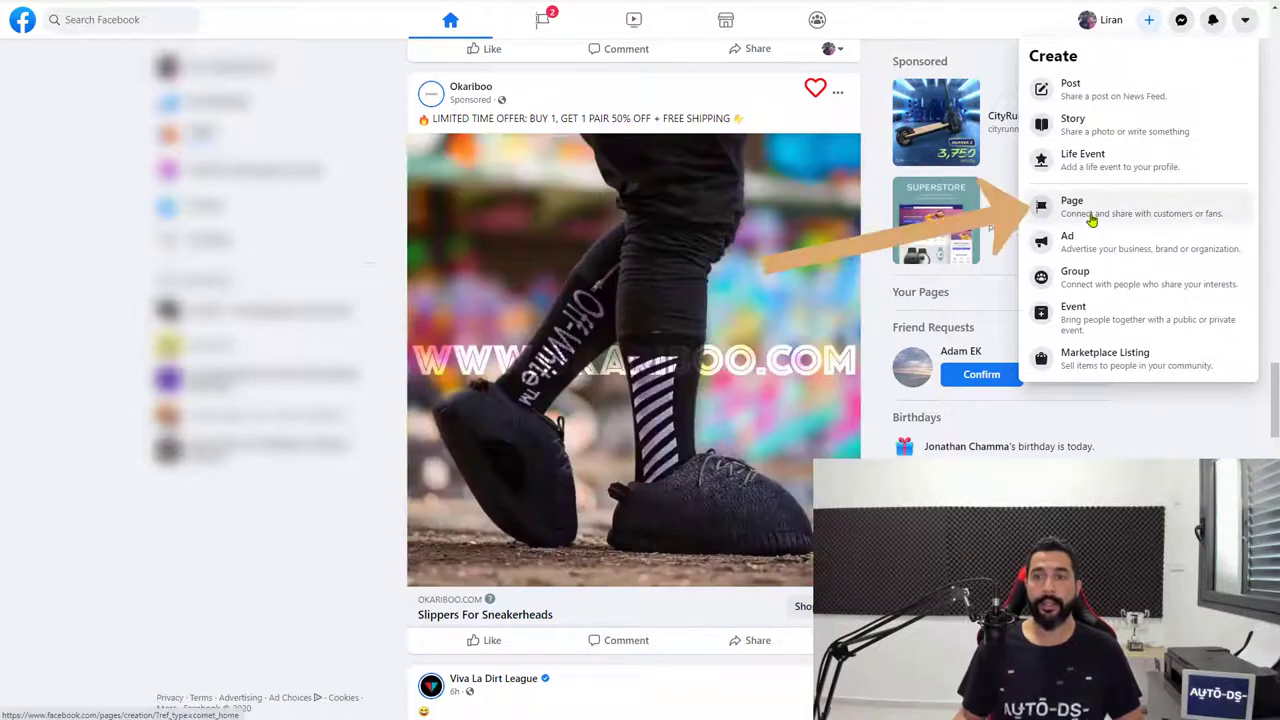
{"action": "left_click", "coordinate": [1092, 219]}
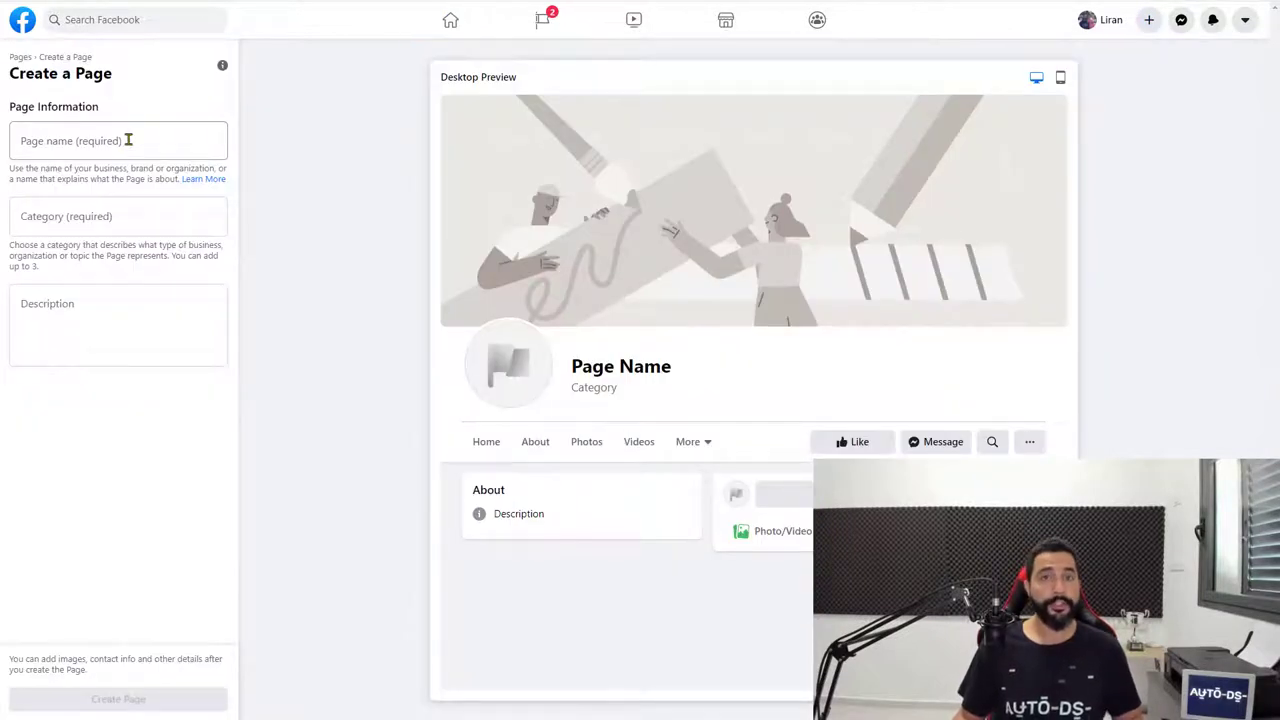
{"action": "left_click", "coordinate": [128, 139]}
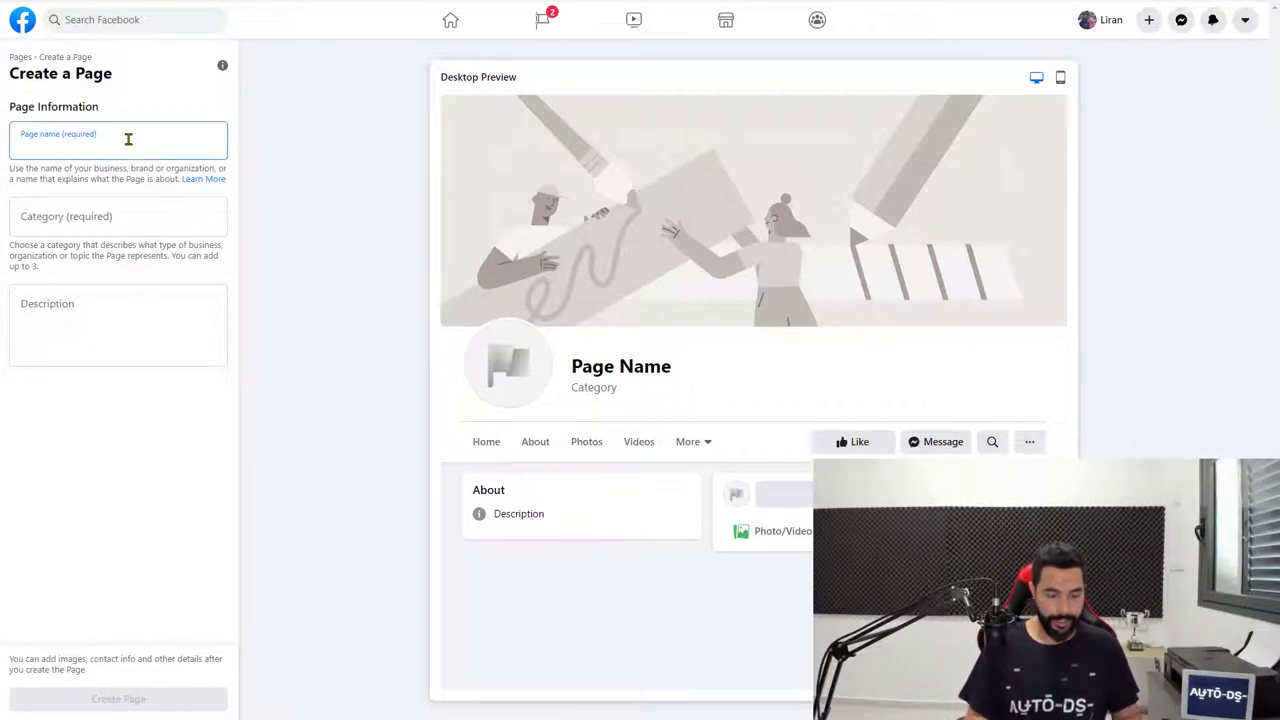
{"action": "type", "text": "Doggy Do"}
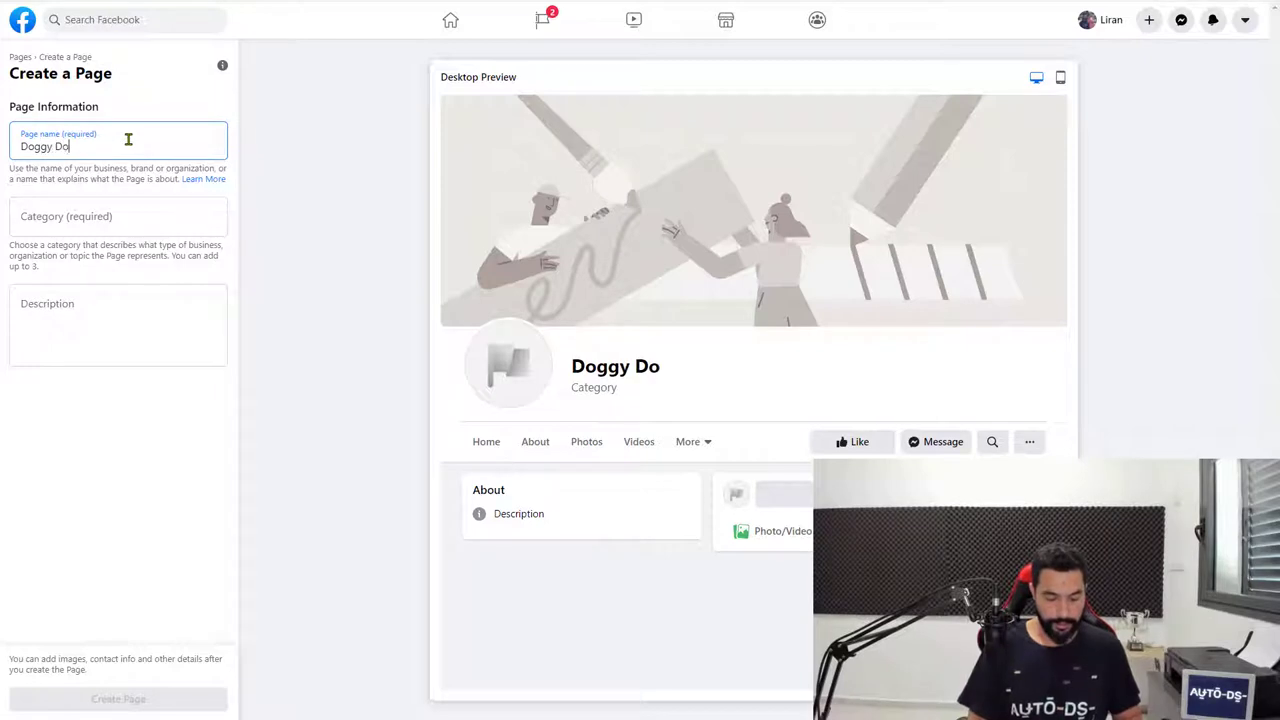
{"action": "type", "text": "g Club"}
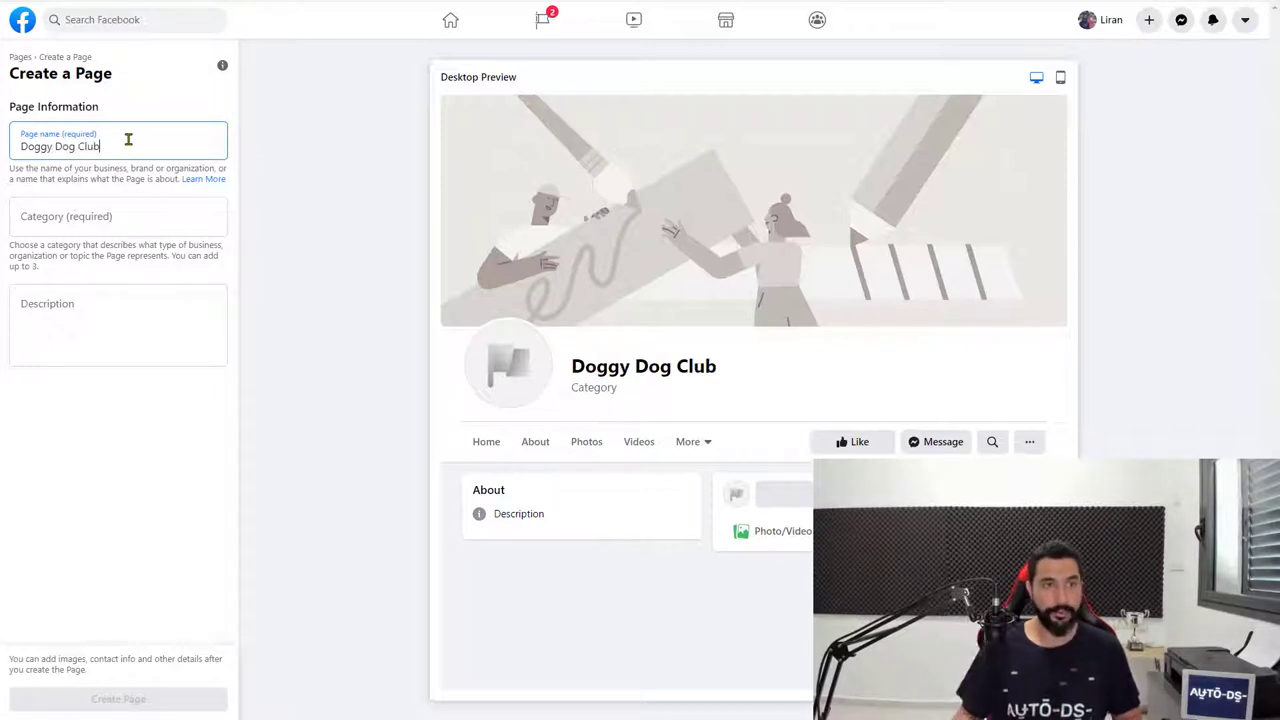
{"action": "left_click", "coordinate": [119, 216]}
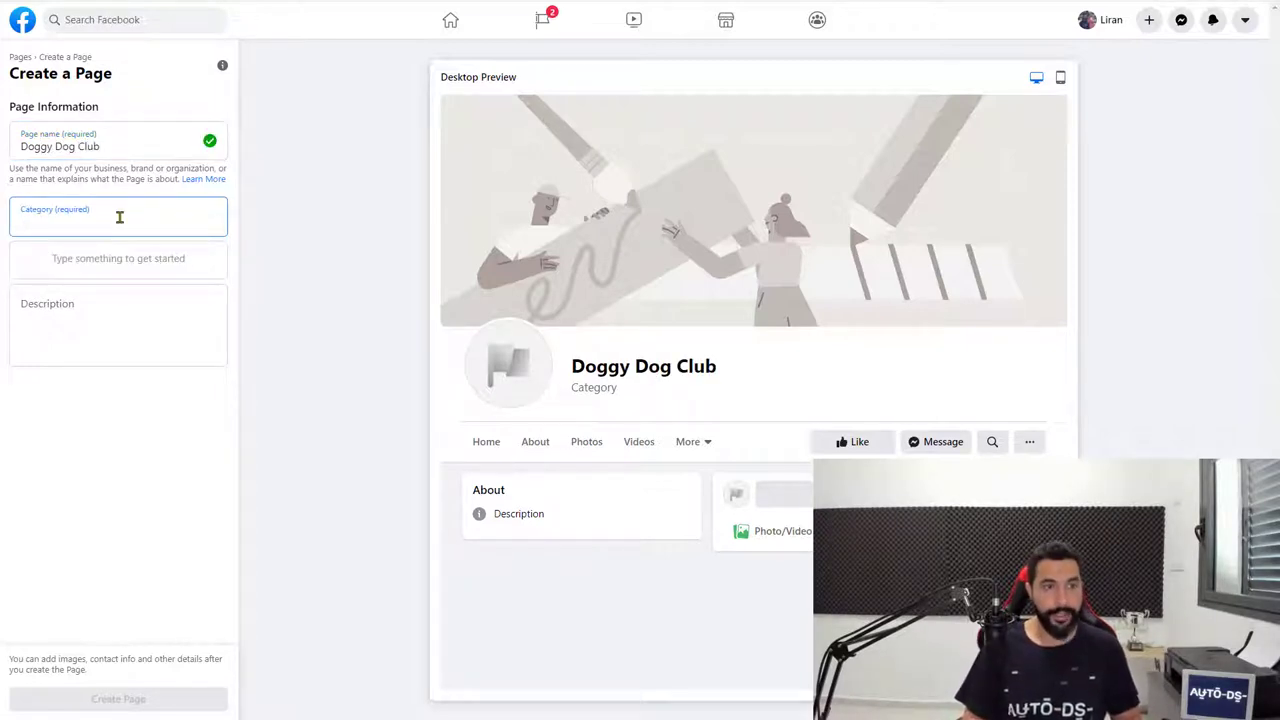
{"action": "left_click", "coordinate": [68, 262]}
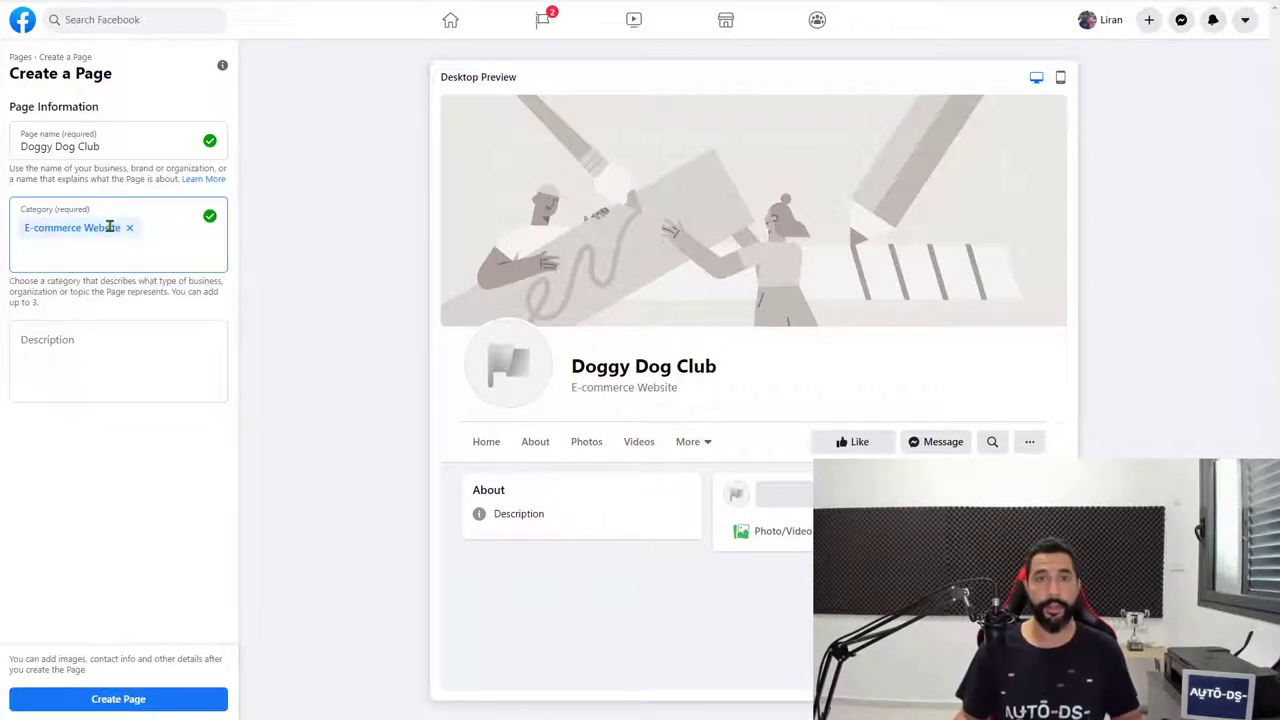
{"action": "type", "text": "produc"}
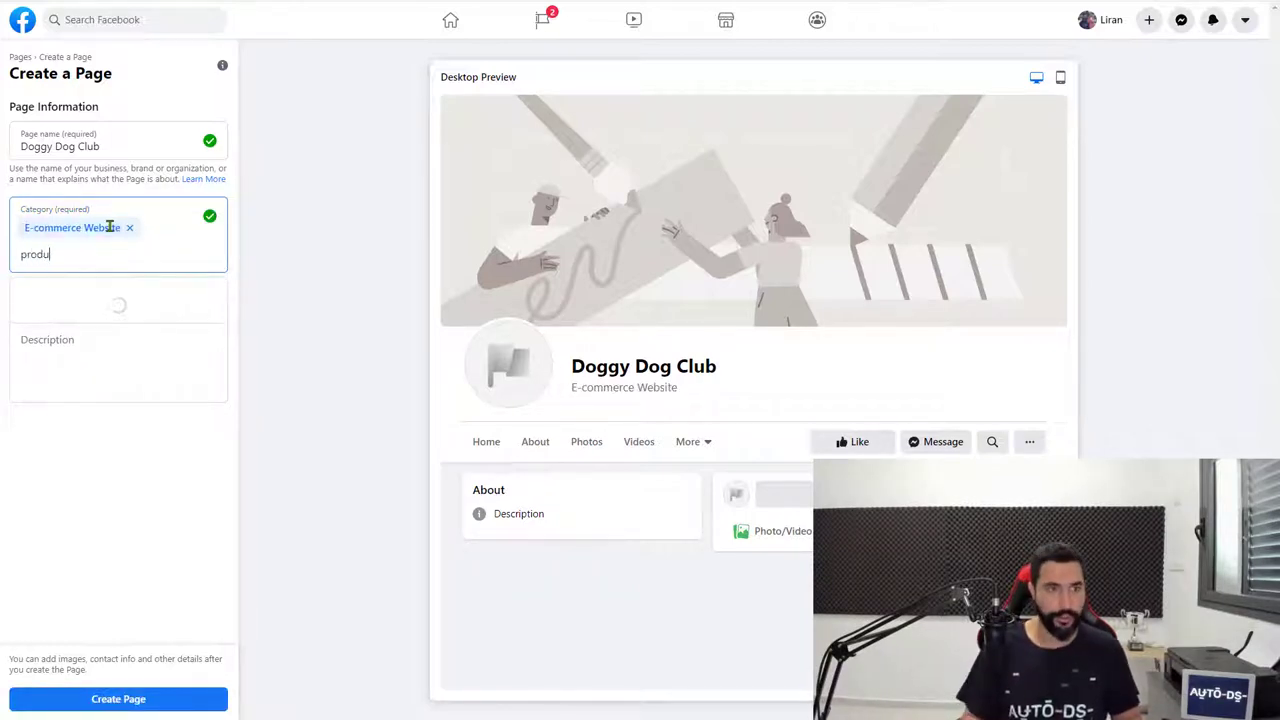
{"action": "double_click", "coordinate": [20, 258]}
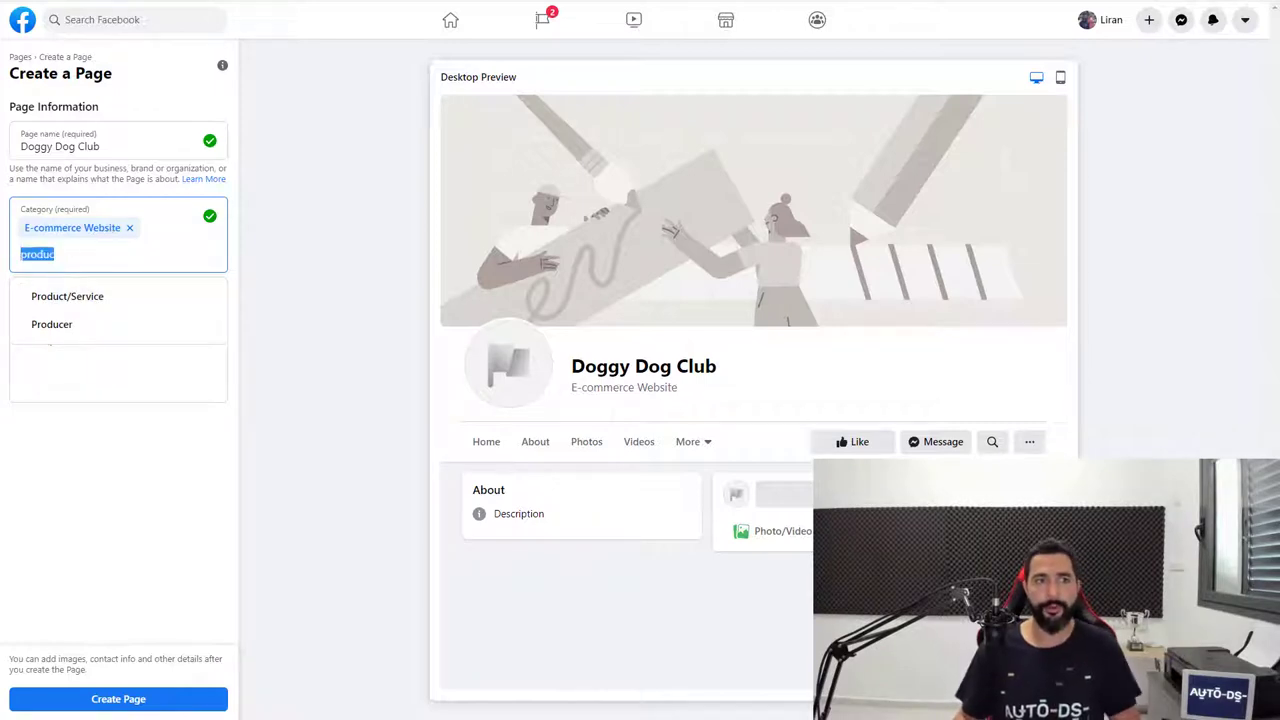
{"action": "key", "text": "BackSpace"}
{"action": "key", "text": "BackSpace"}
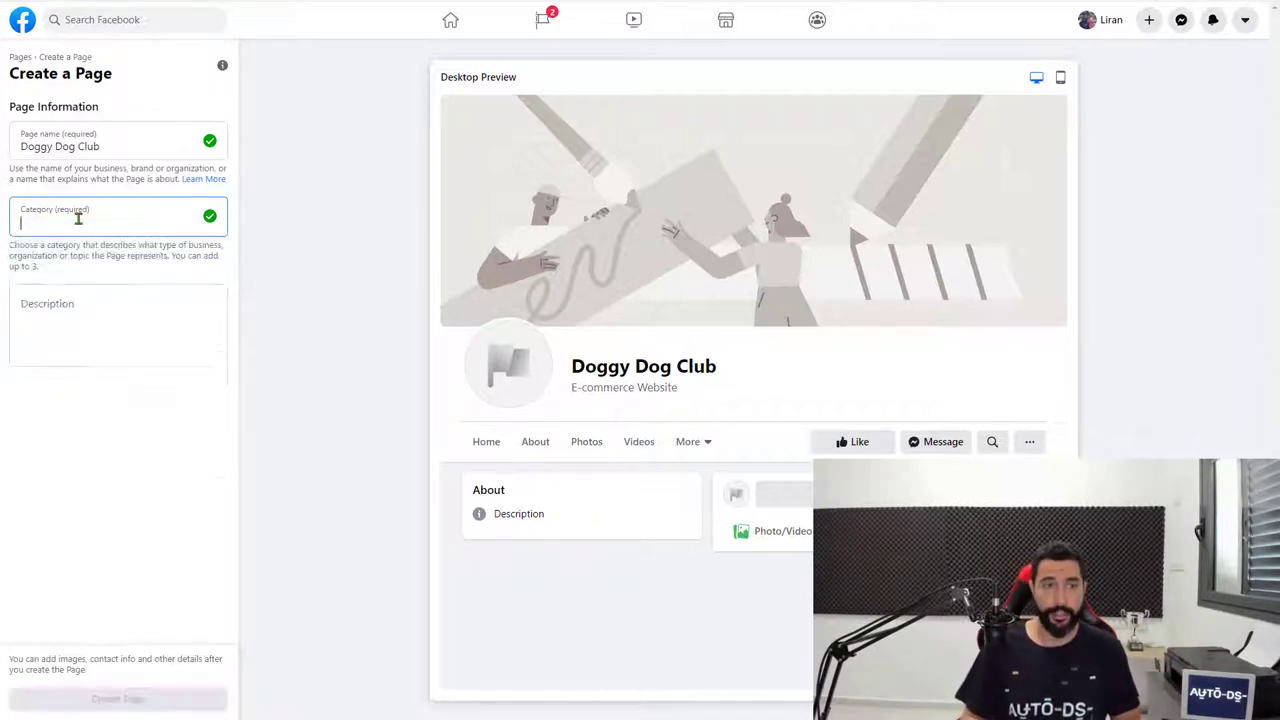
{"action": "type", "text": "e-"}
{"action": "left_click", "coordinate": [86, 268]}
- Describe the Page as 'Your one-stop shop for all dog-lovers!' and create it
{"action": "left_click", "coordinate": [114, 354]}
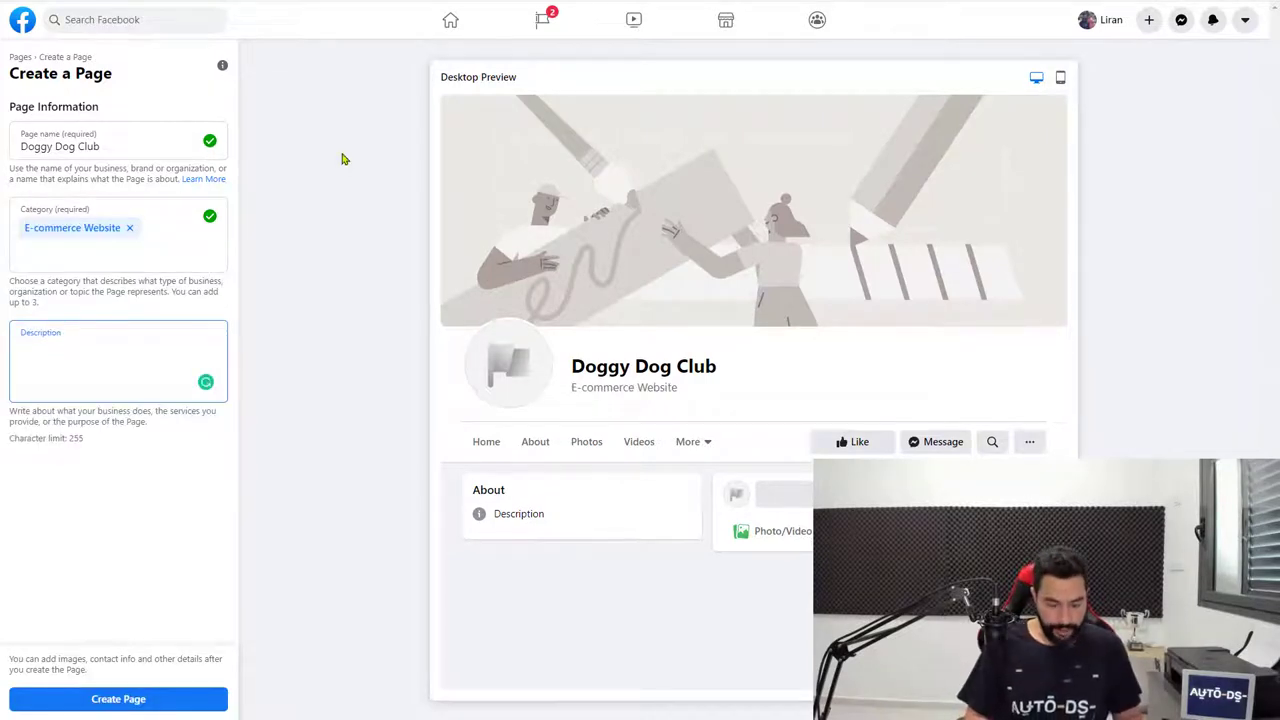
{"action": "type", "text": "Your one stoip"}
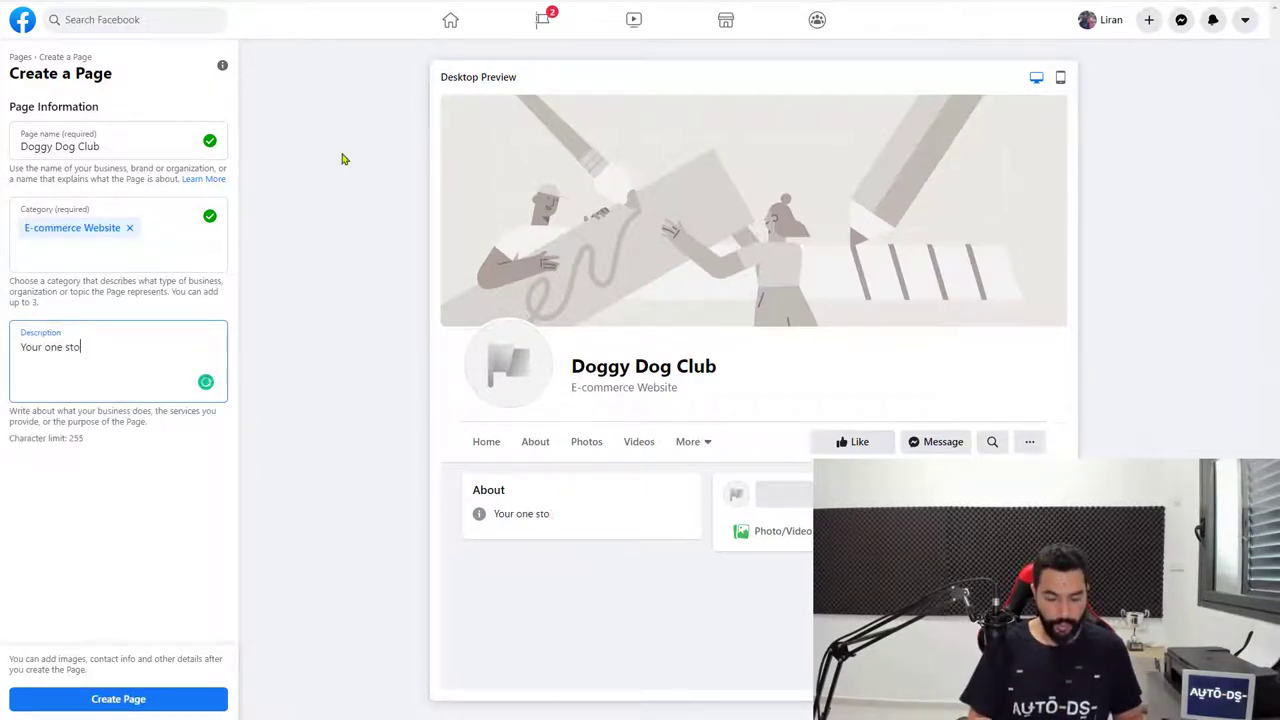
{"action": "key", "text": "BackSpace"}
{"action": "key", "text": "BackSpace"}
{"action": "type", "text": "p shop"}
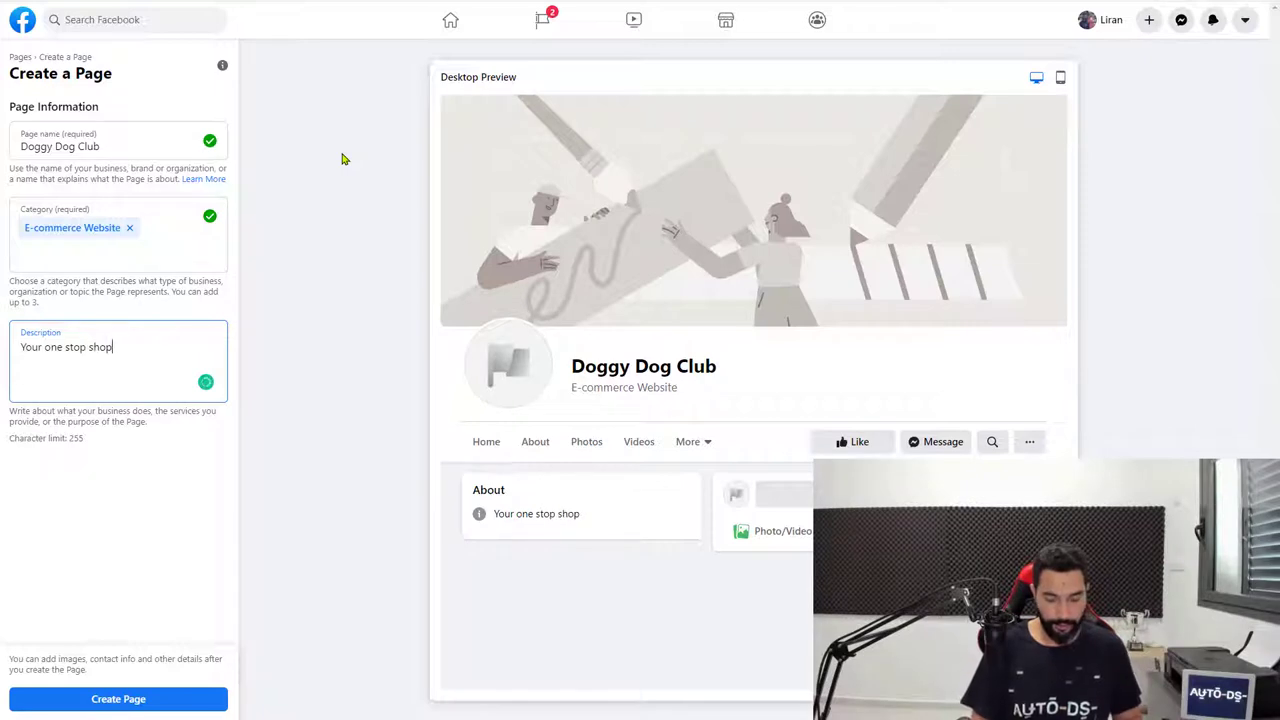
{"action": "type", "text": " for all dog-lovers!"}
{"action": "left_click", "coordinate": [64, 347]}
{"action": "key", "text": "BackSpace"}
{"action": "type", "text": "-"}
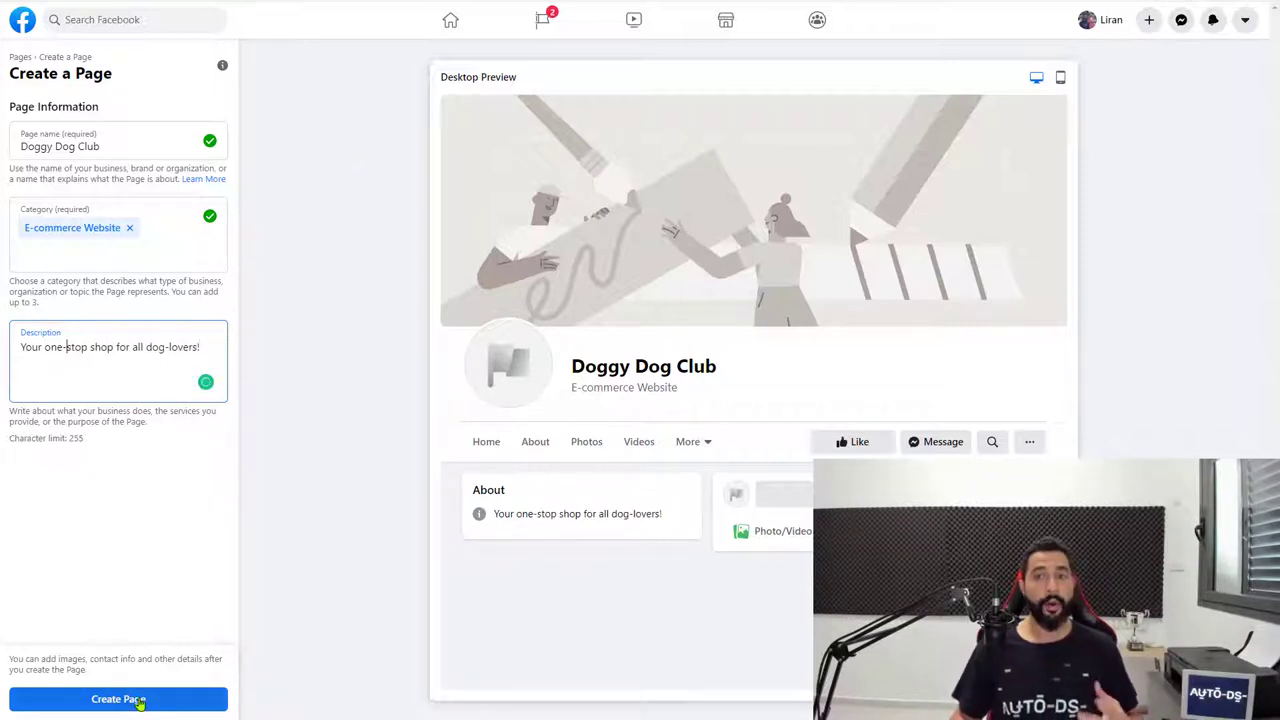
{"action": "left_click", "coordinate": [140, 700]}
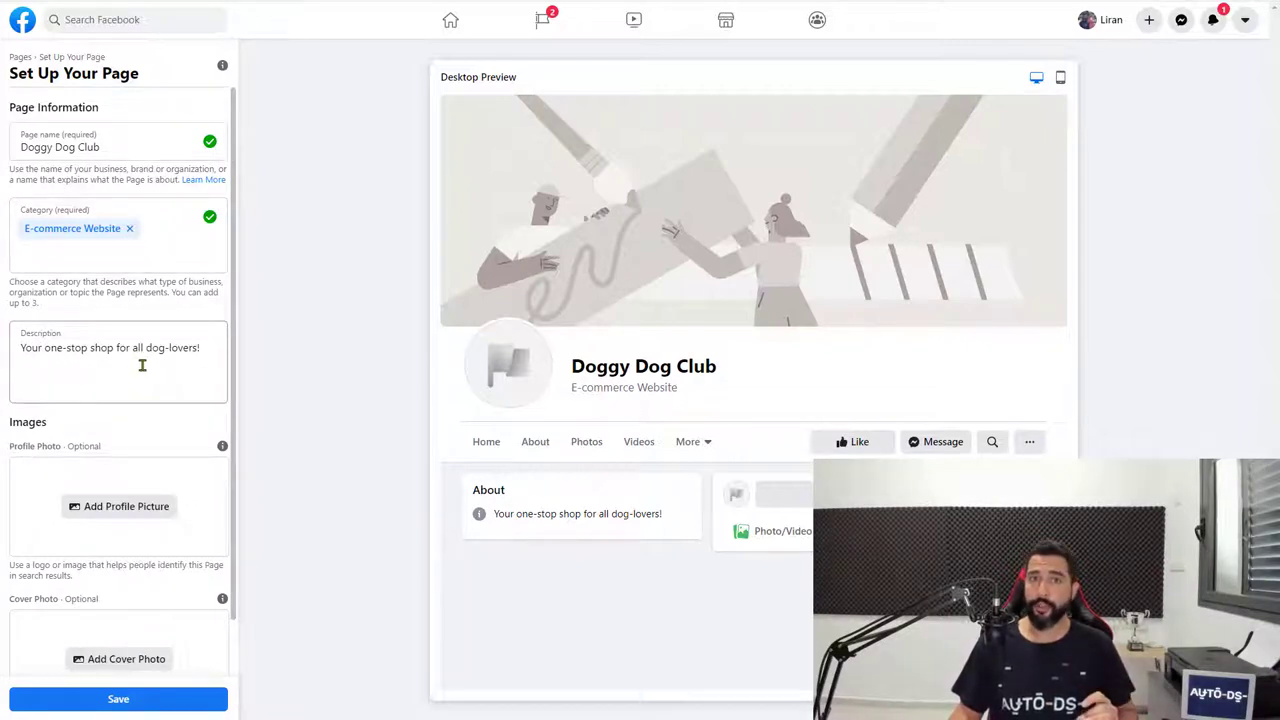
- Scroll the Set Up Your Page panel down to the profile and cover Images section
{"action": "scroll", "coordinate": [135, 440], "scroll_direction": "down", "scroll_amount": 1}
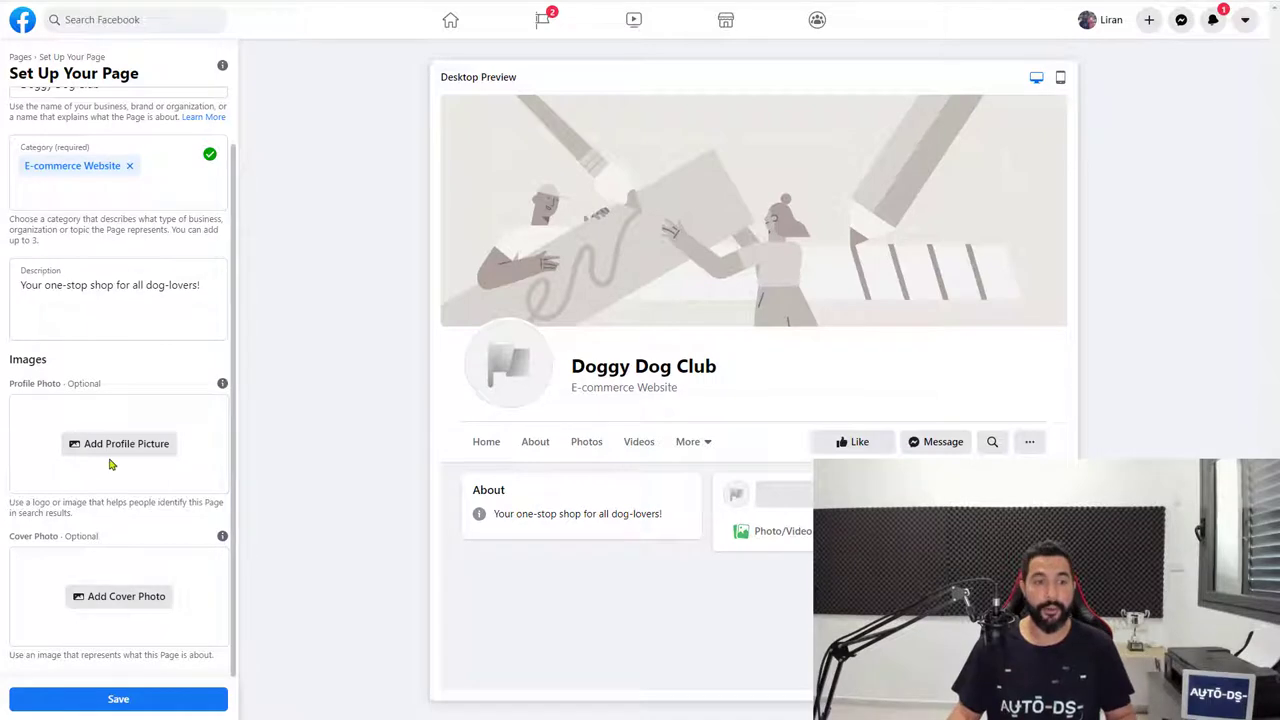
{"action": "left_click", "coordinate": [140, 443]}
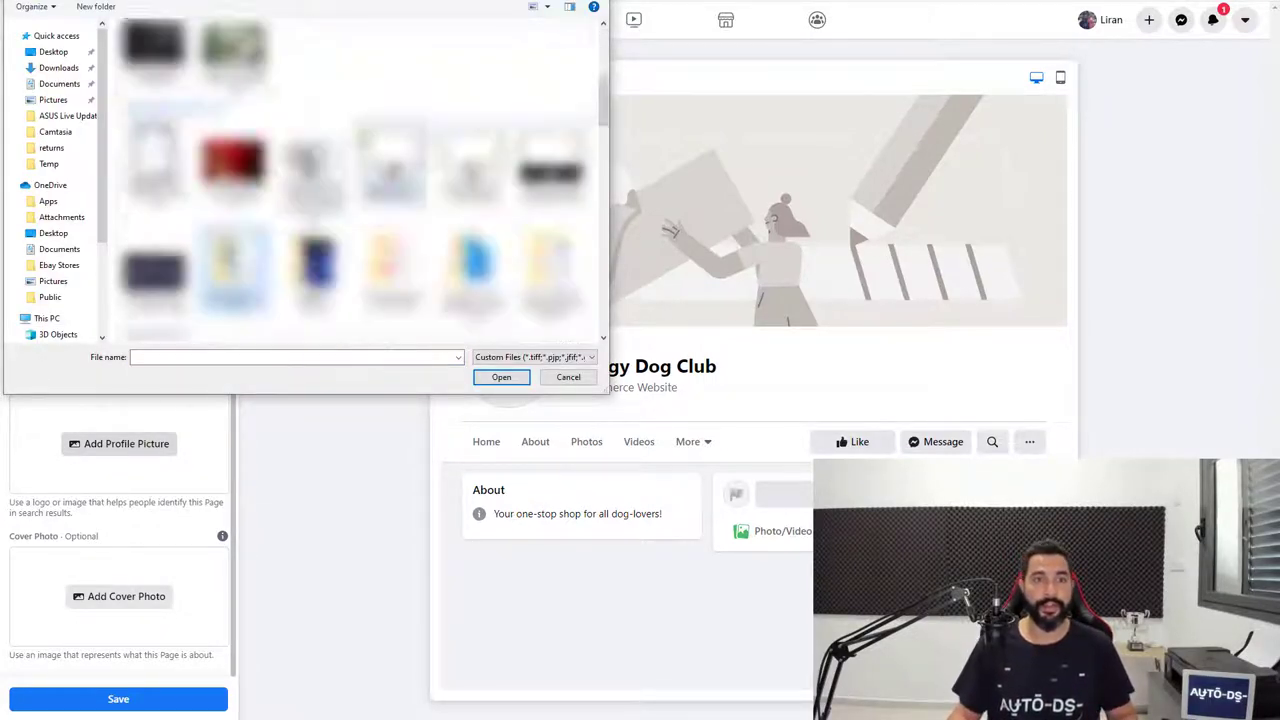
{"action": "left_click", "coordinate": [58, 67]}
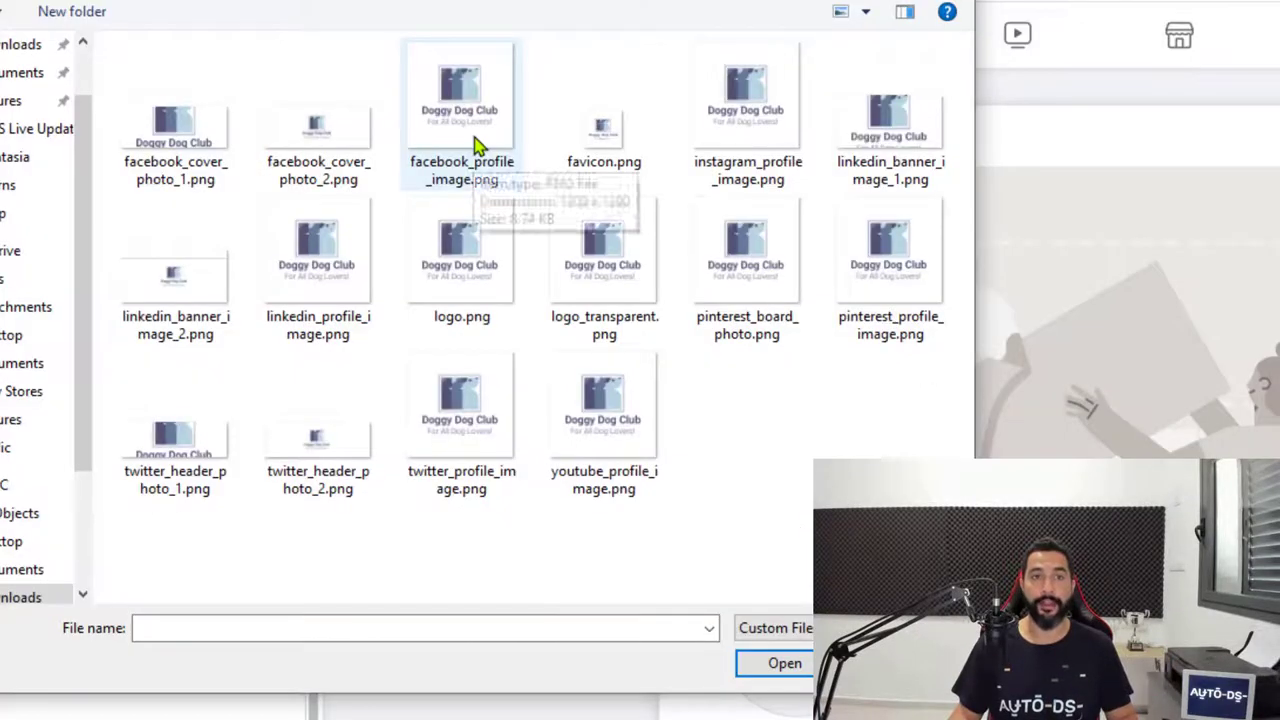
{"action": "left_click", "coordinate": [322, 85]}
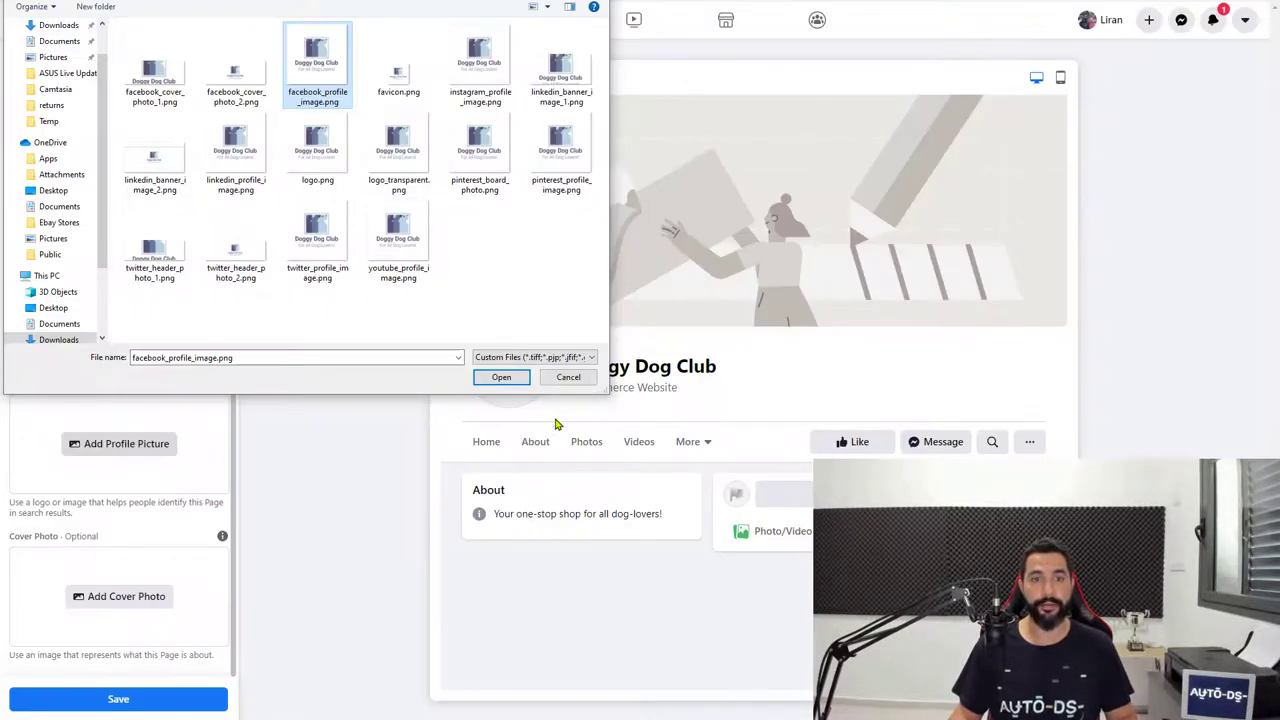
{"action": "left_click", "coordinate": [501, 377]}
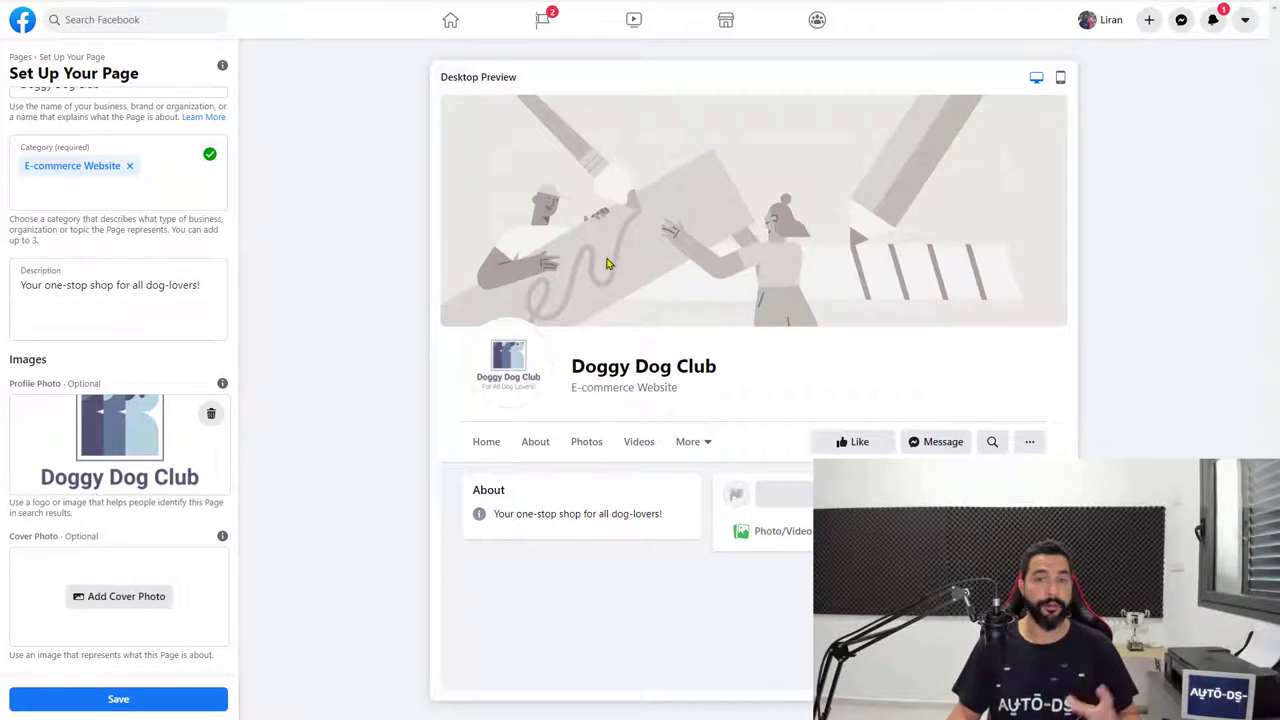
{"action": "left_click", "coordinate": [106, 598]}
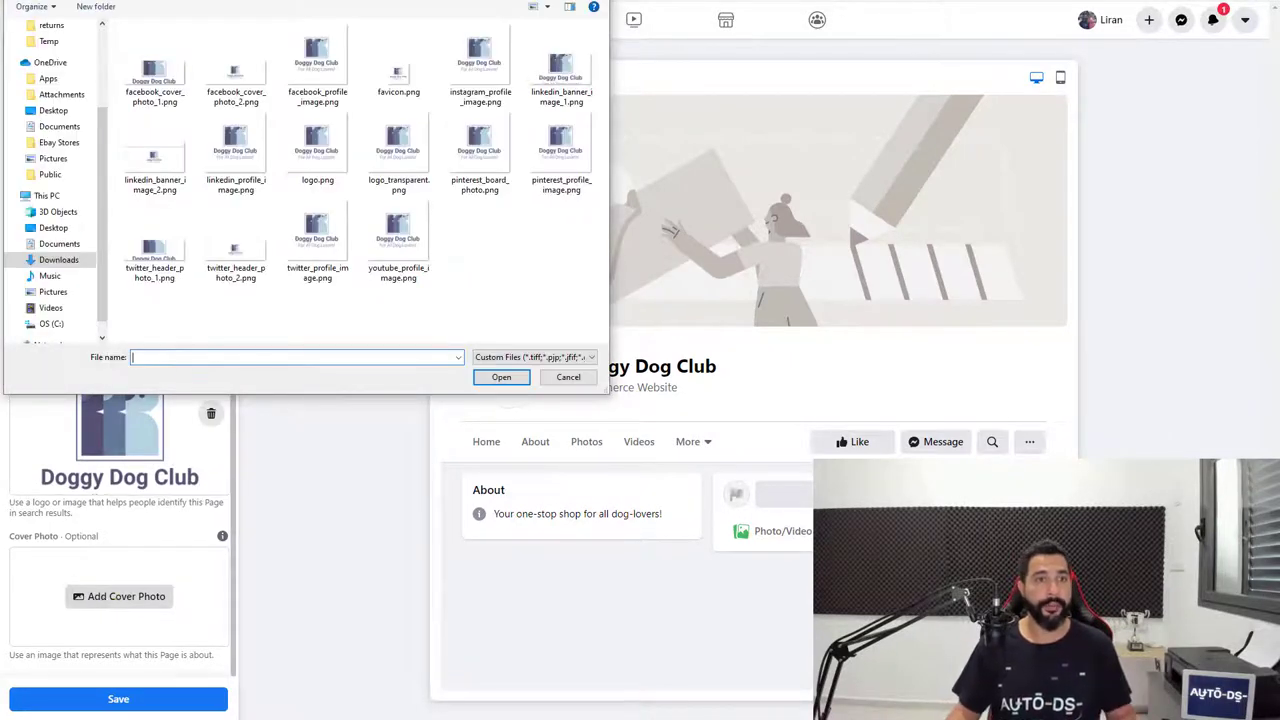
- Use the puppies image from Downloads as cover, shift it to show more background, and save
{"action": "left_click", "coordinate": [62, 262]}
{"action": "double_click", "coordinate": [313, 200]}
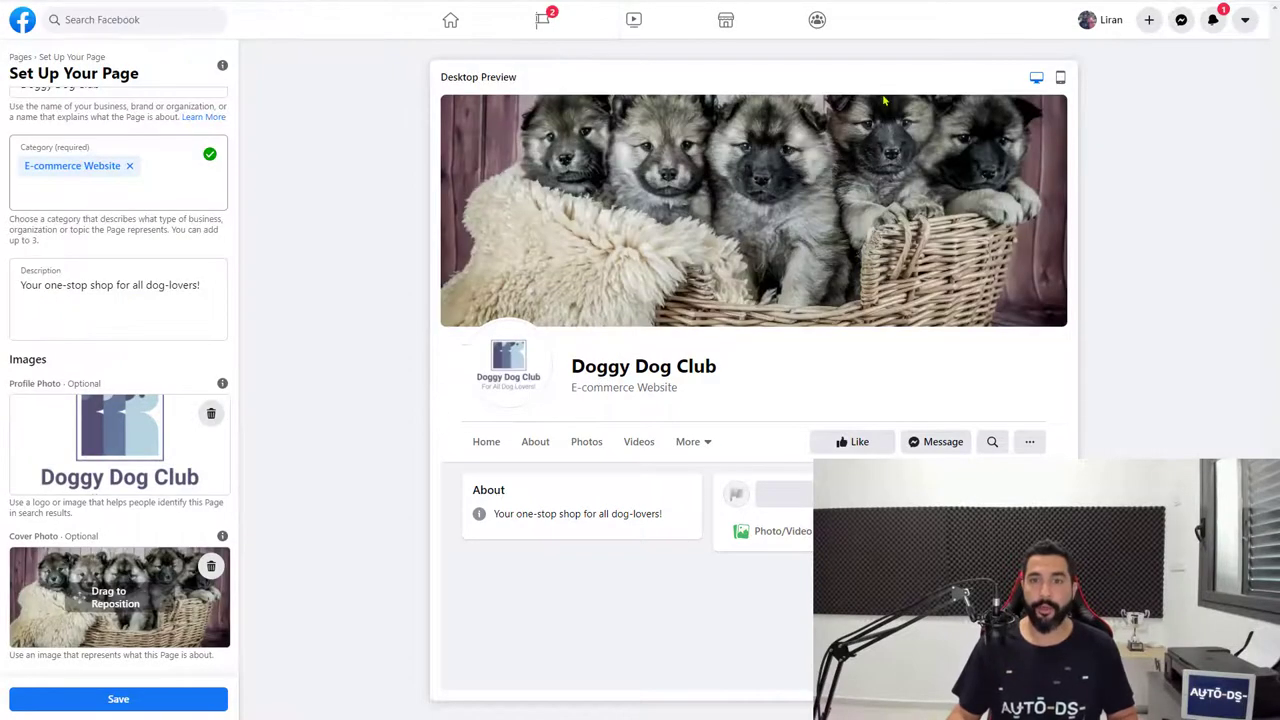
{"action": "left_click_drag", "start_coordinate": [112, 593], "coordinate": [118, 603]}
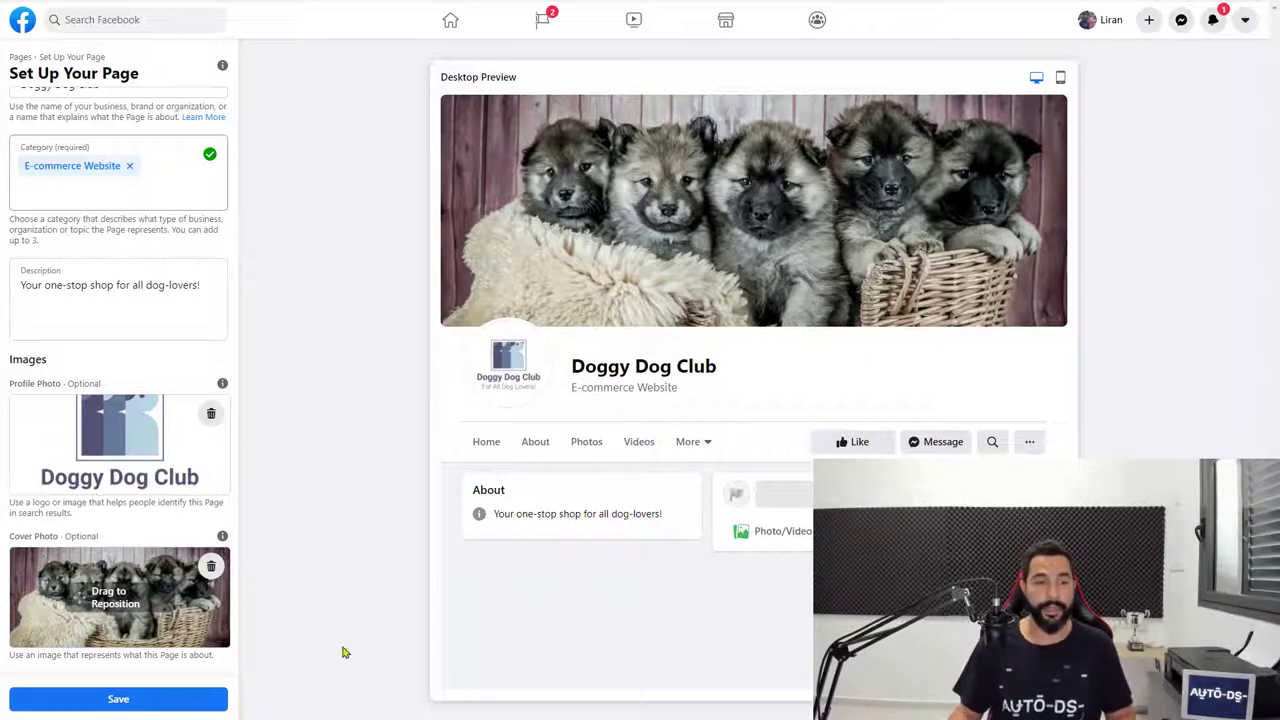
{"action": "left_click", "coordinate": [113, 703]}
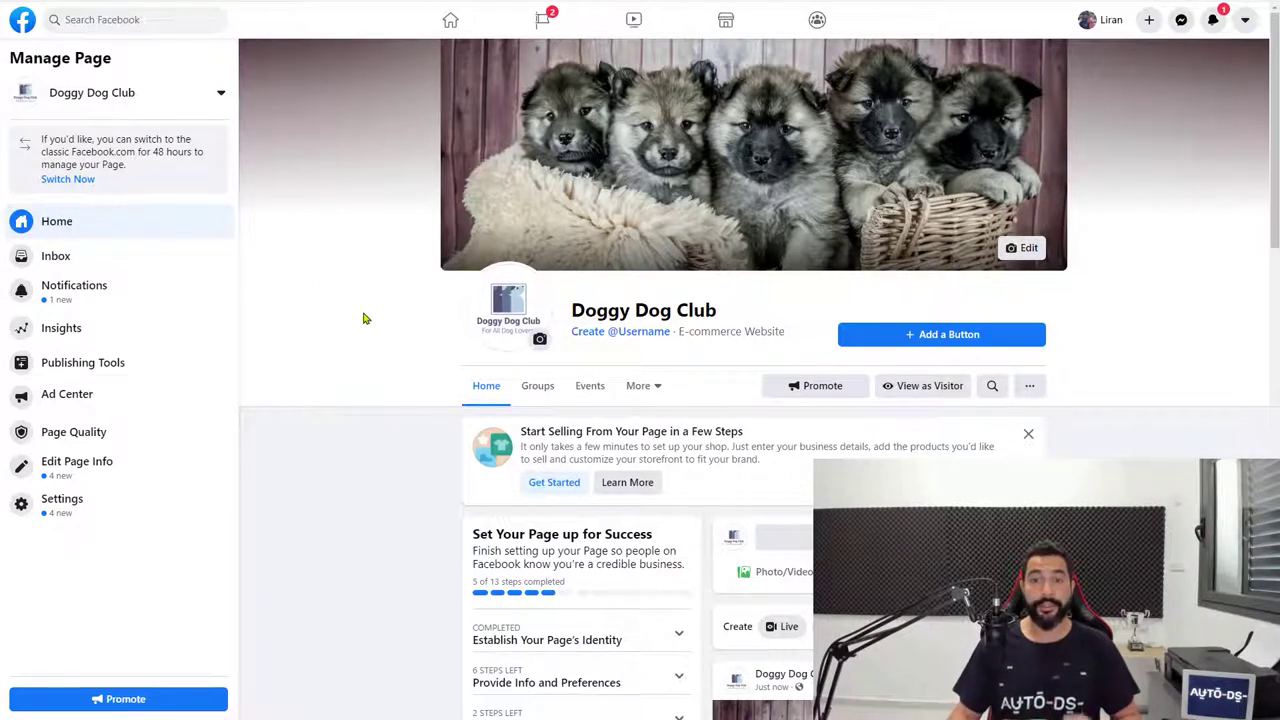
{"action": "left_click", "coordinate": [950, 338]}
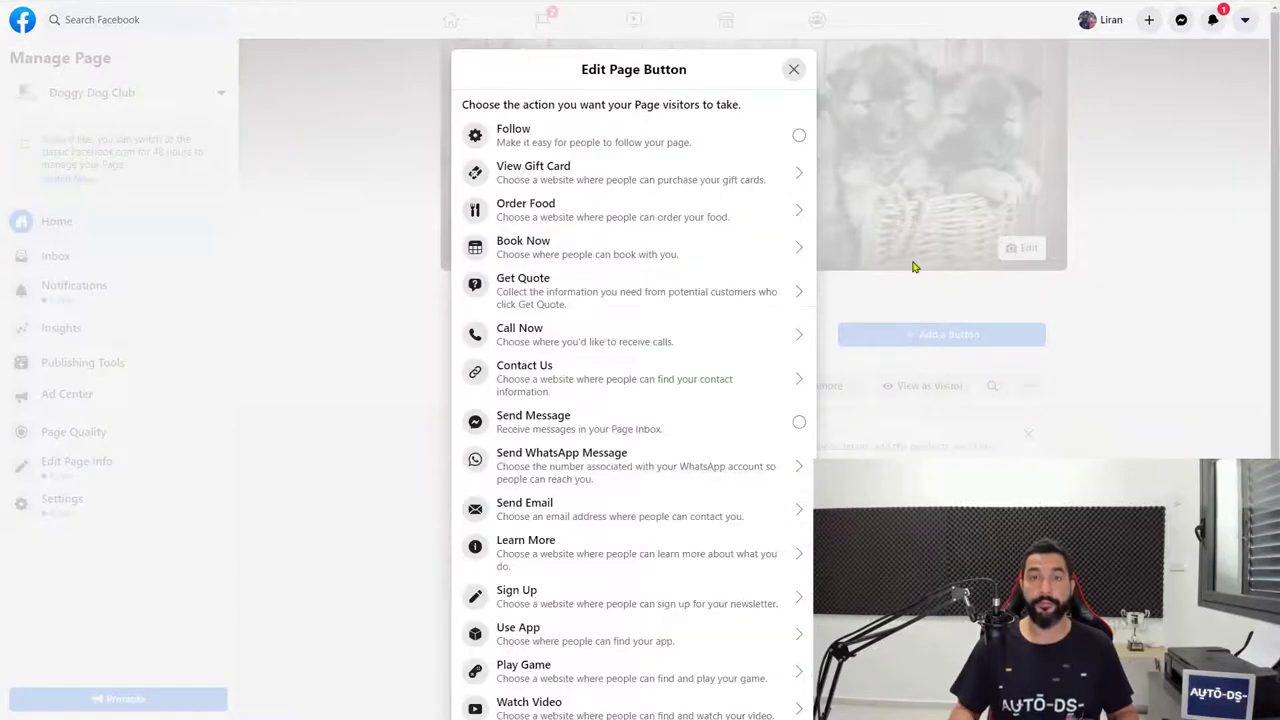
{"action": "scroll", "coordinate": [549, 250], "scroll_direction": "down", "scroll_amount": 1}
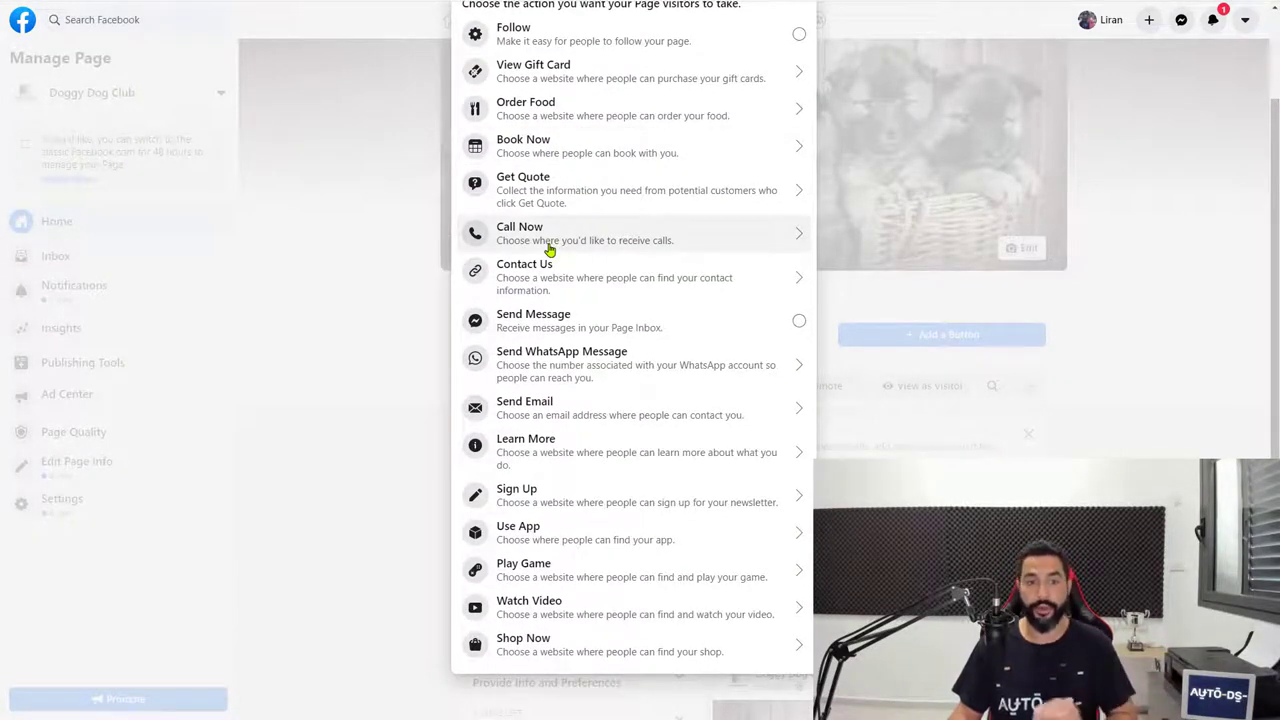
{"action": "left_click", "coordinate": [549, 652]}
{"action": "type", "text": "www."}
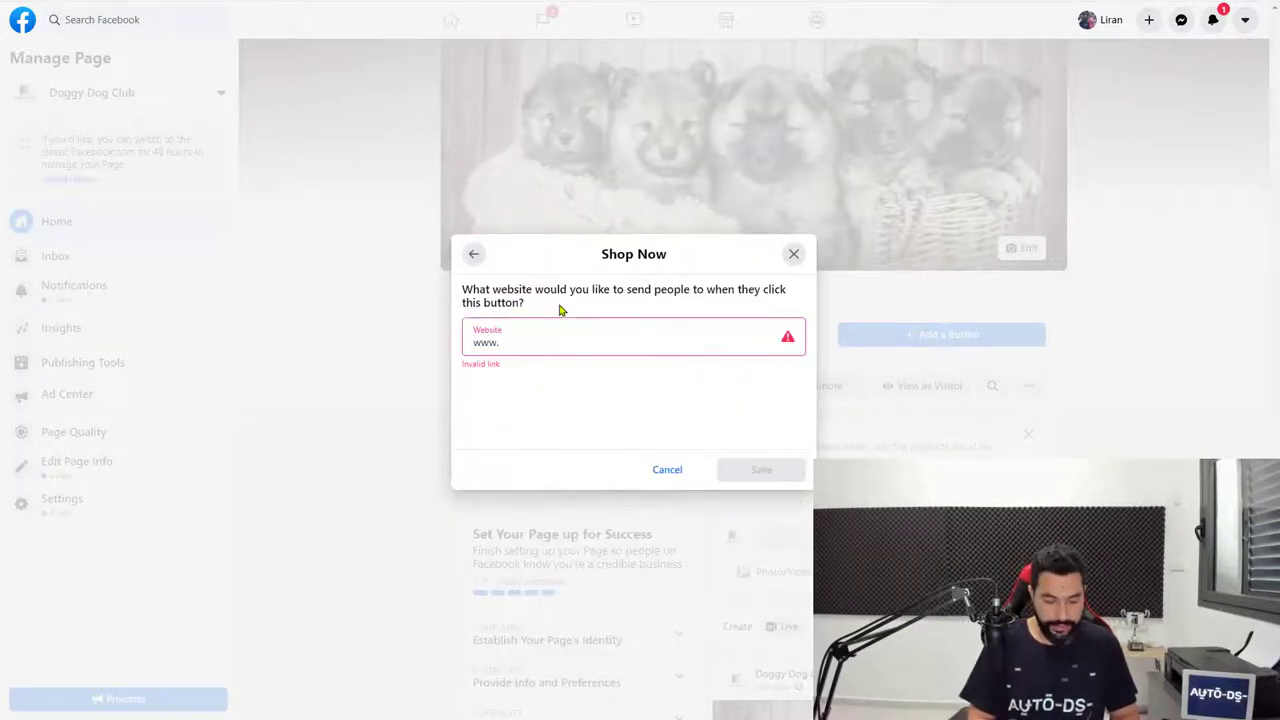
{"action": "type", "text": "doggydogclub.com"}
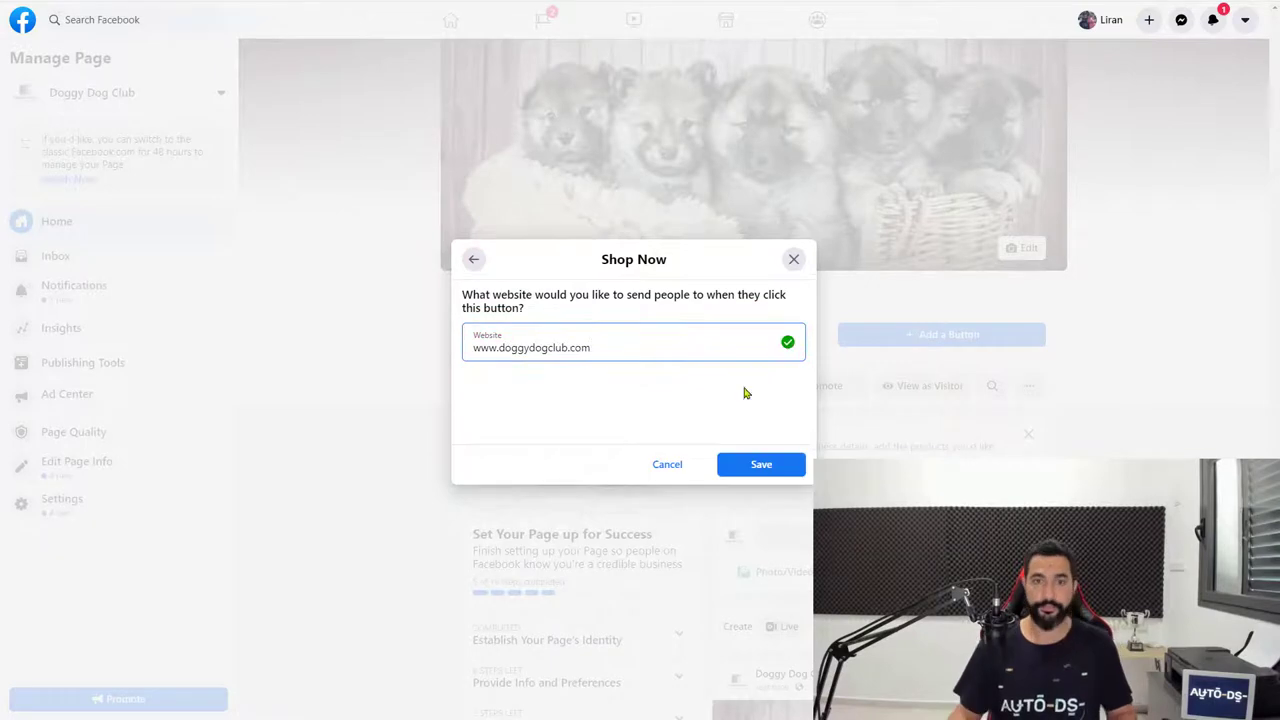
{"action": "left_click", "coordinate": [761, 464]}
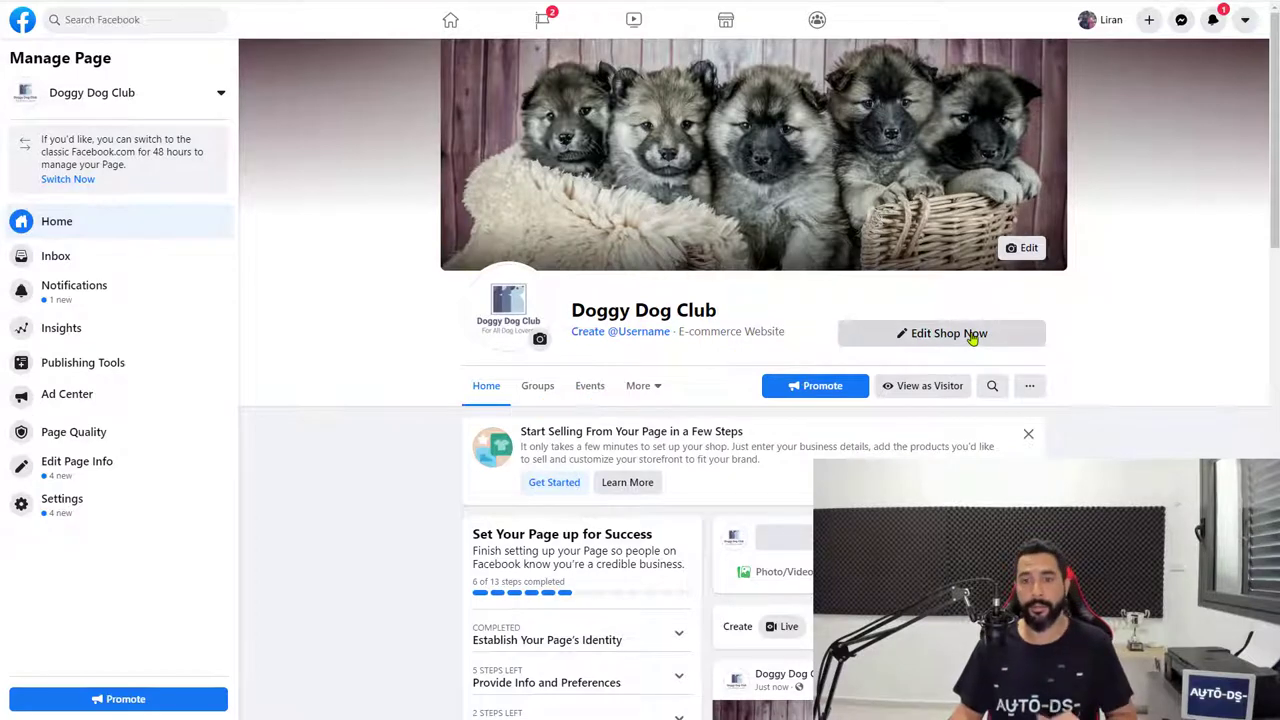
{"action": "scroll", "coordinate": [963, 346], "scroll_direction": "down", "scroll_amount": 1}
{"action": "scroll", "coordinate": [637, 341], "scroll_direction": "up", "scroll_amount": 1}
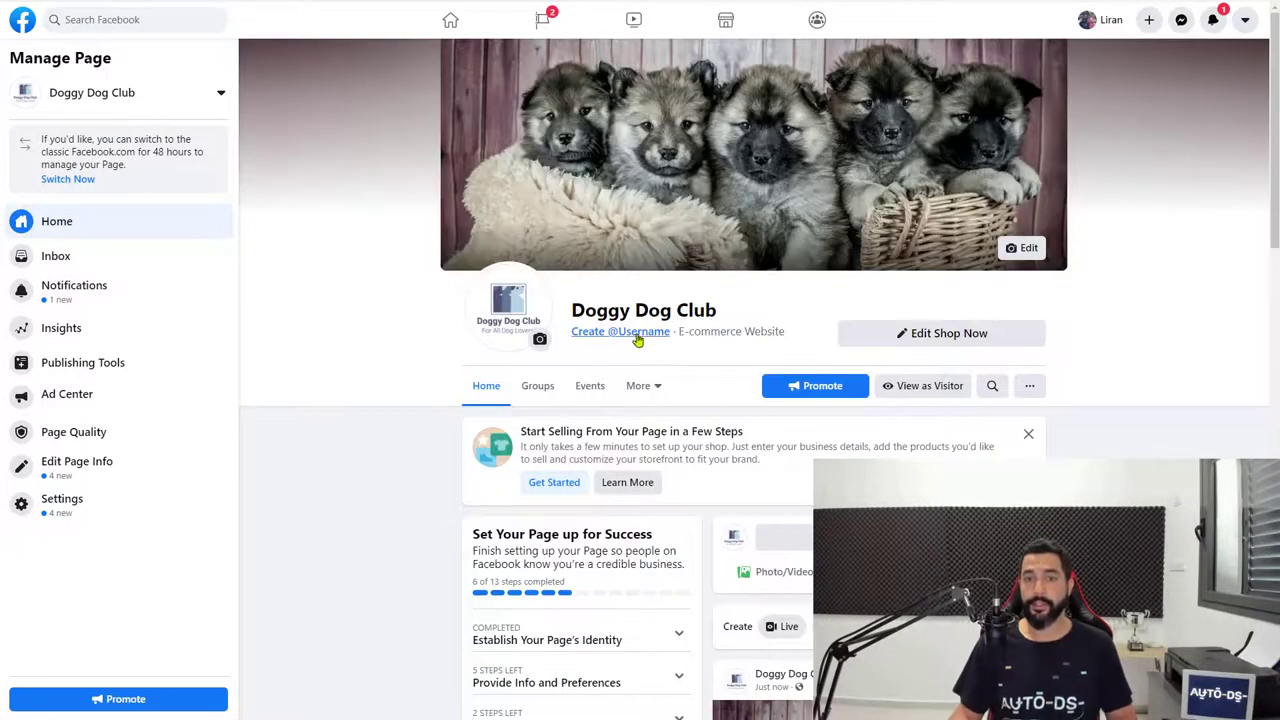
{"action": "left_click", "coordinate": [636, 333]}
{"action": "left_click", "coordinate": [514, 410]}
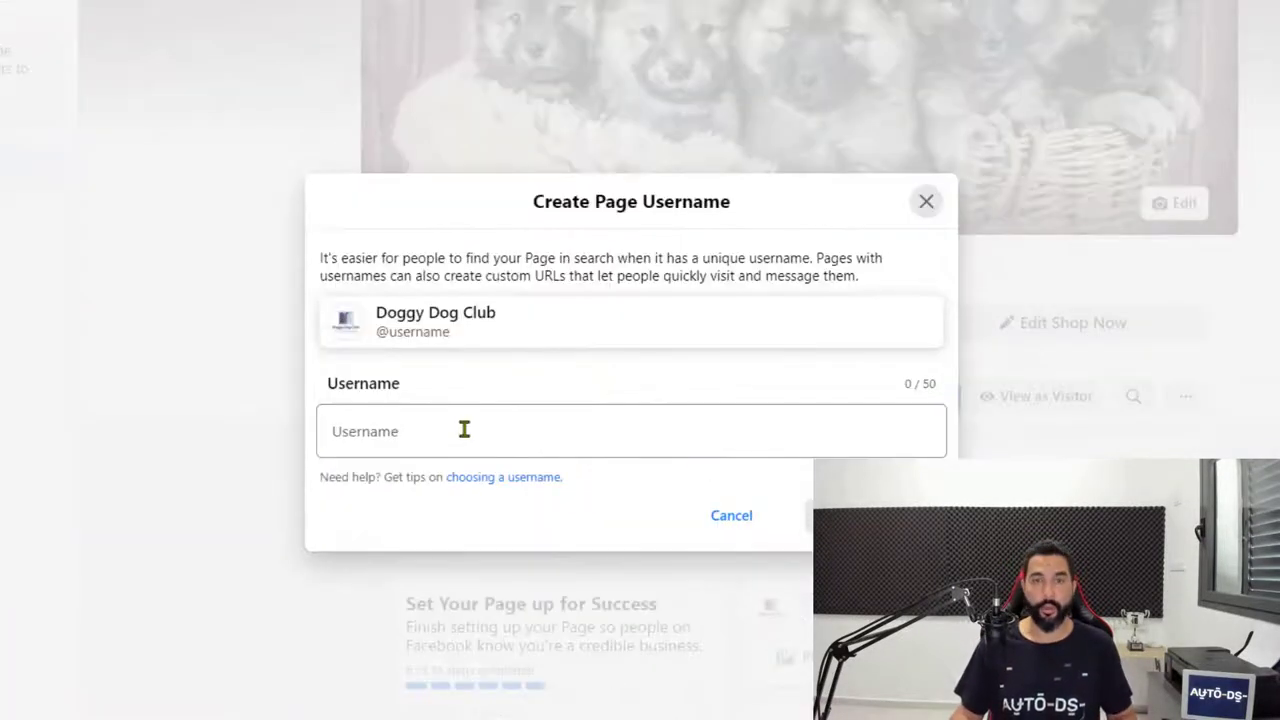
{"action": "left_click", "coordinate": [464, 429]}
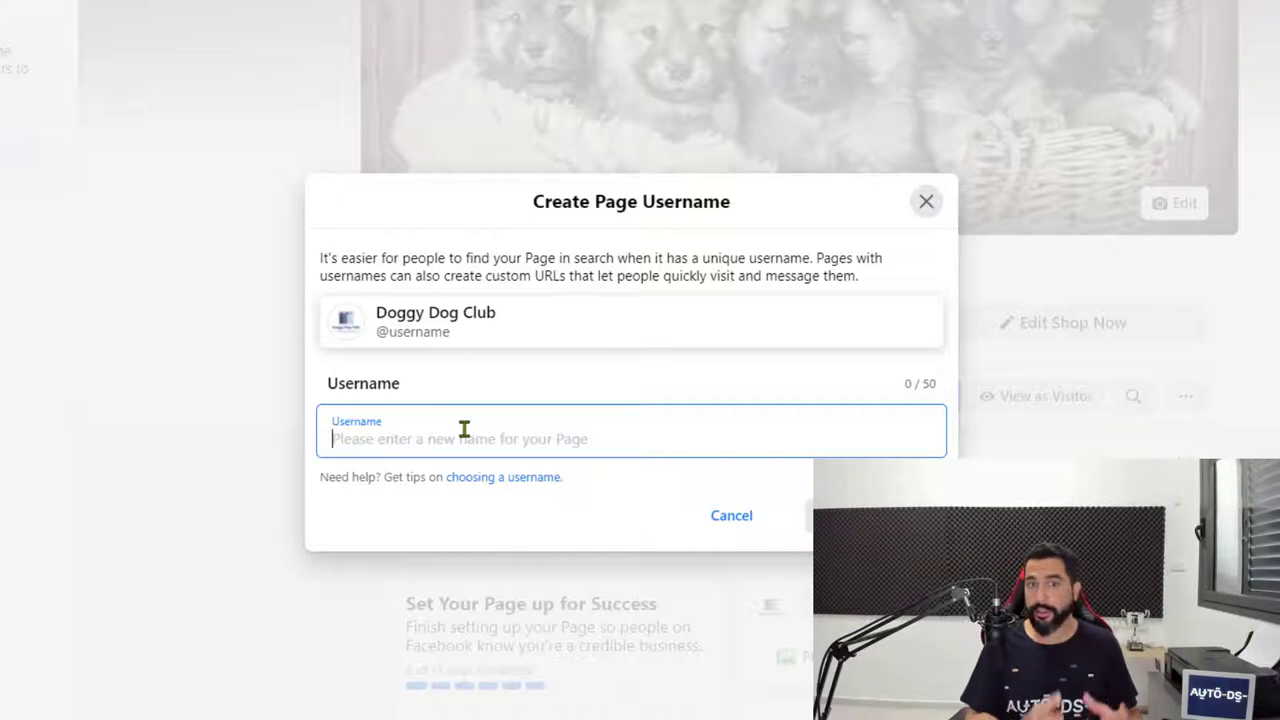
{"action": "type", "text": "doggyu"}
{"action": "key", "text": "BackSpace"}
{"action": "type", "text": "dogclub"}
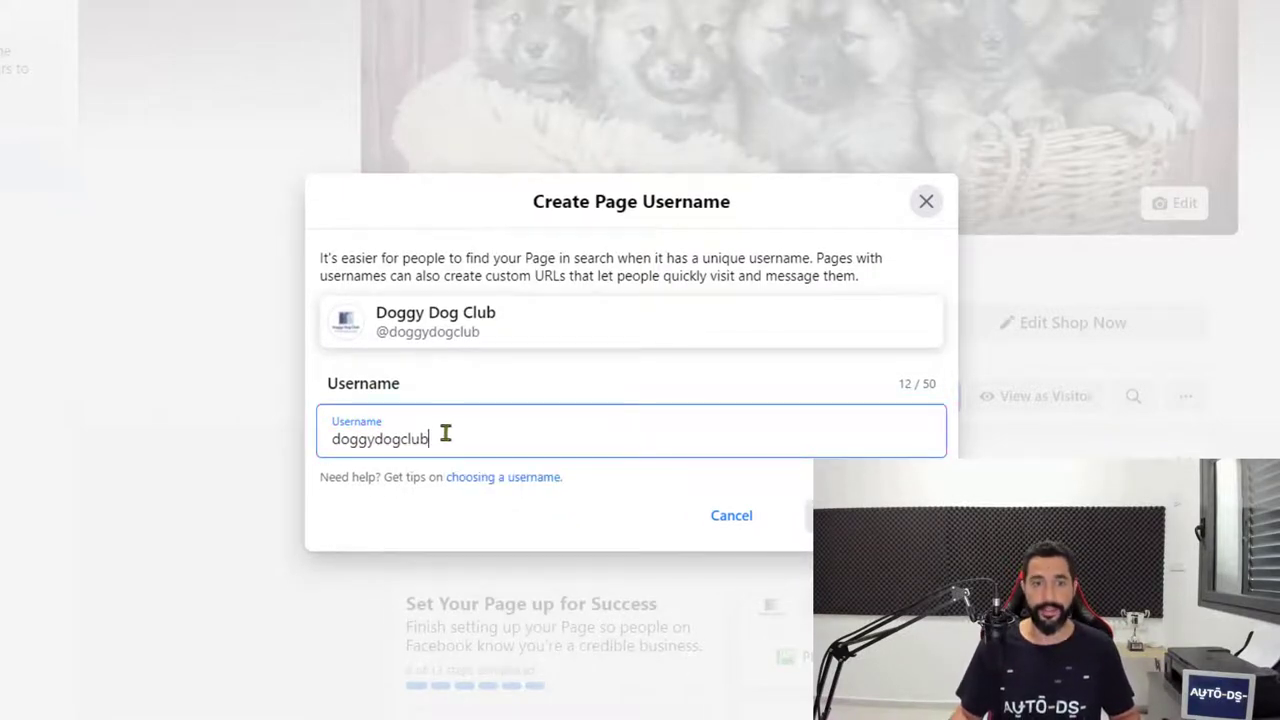
{"action": "left_click_drag", "start_coordinate": [430, 440], "coordinate": [389, 457]}
{"action": "type", "text": "ogloversunite"}
{"action": "key", "text": "Tab"}
{"action": "left_click", "coordinate": [800, 472]}
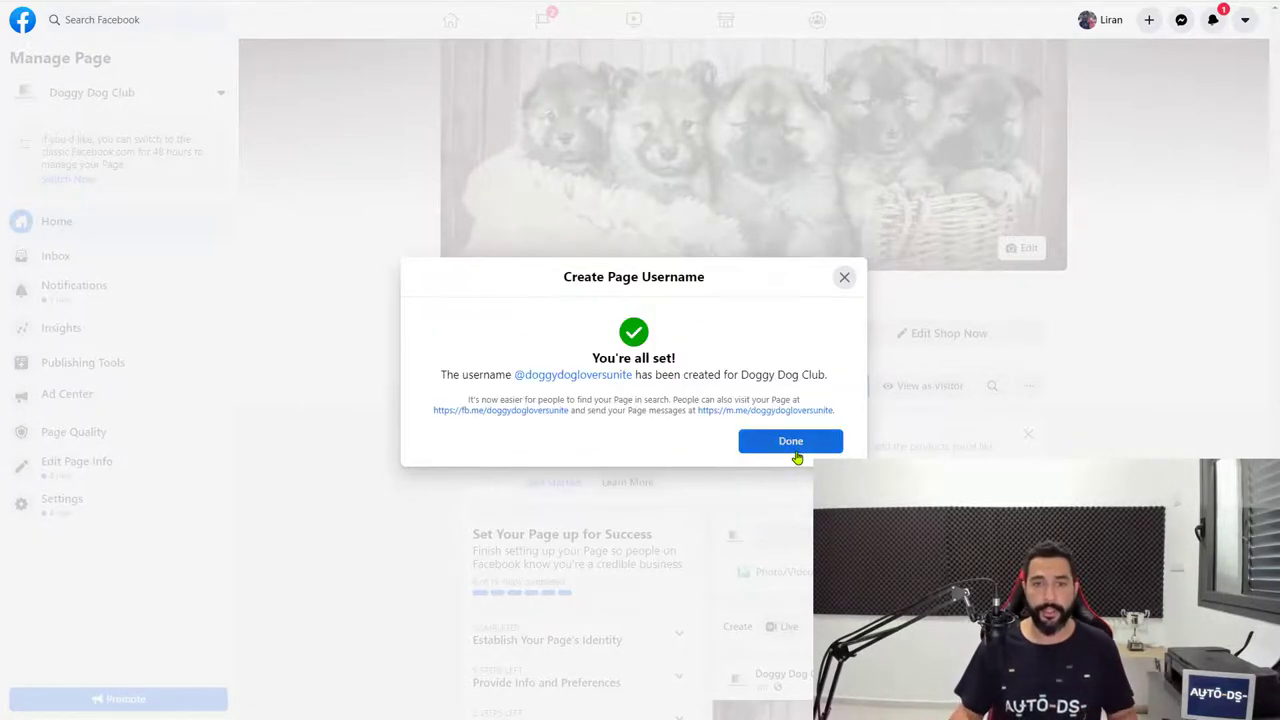
{"action": "left_click", "coordinate": [798, 448]}
{"action": "scroll", "coordinate": [812, 430], "scroll_direction": "down", "scroll_amount": 3}
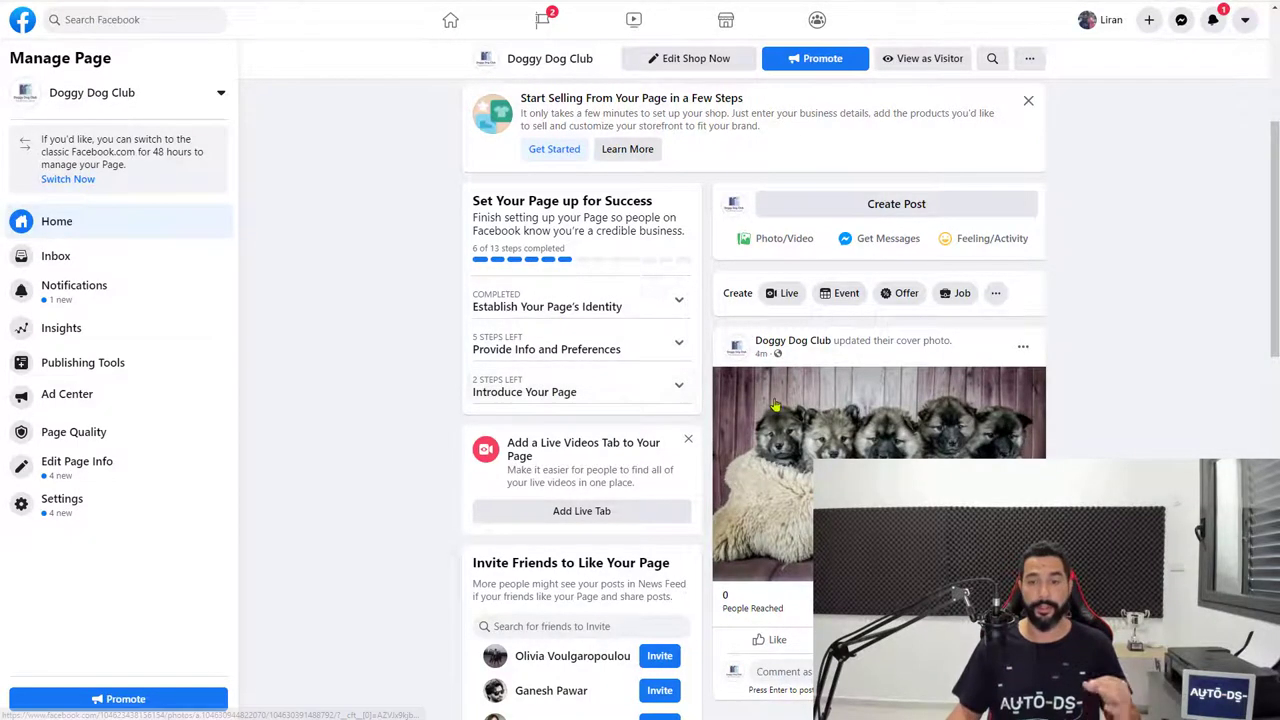
{"action": "scroll", "coordinate": [773, 400], "scroll_direction": "down", "scroll_amount": 1}
{"action": "scroll", "coordinate": [773, 400], "scroll_direction": "up", "scroll_amount": 2}
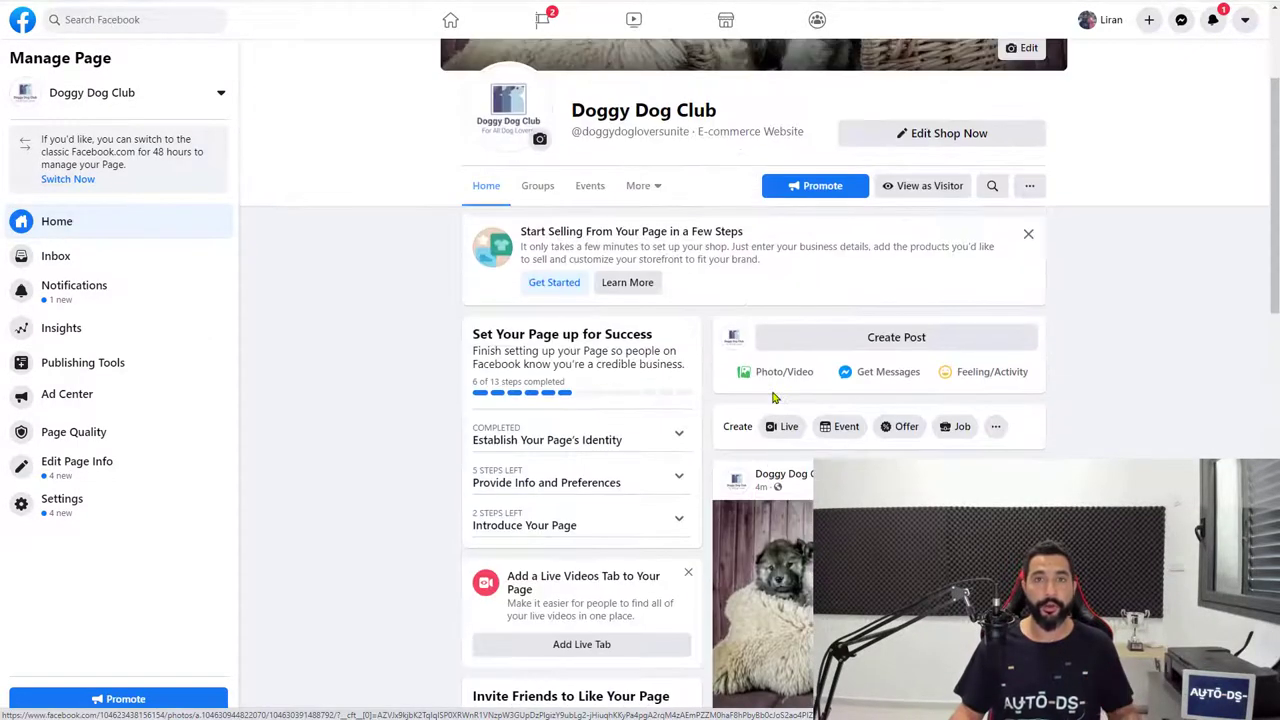
{"action": "scroll", "coordinate": [815, 397], "scroll_direction": "down", "scroll_amount": 1}
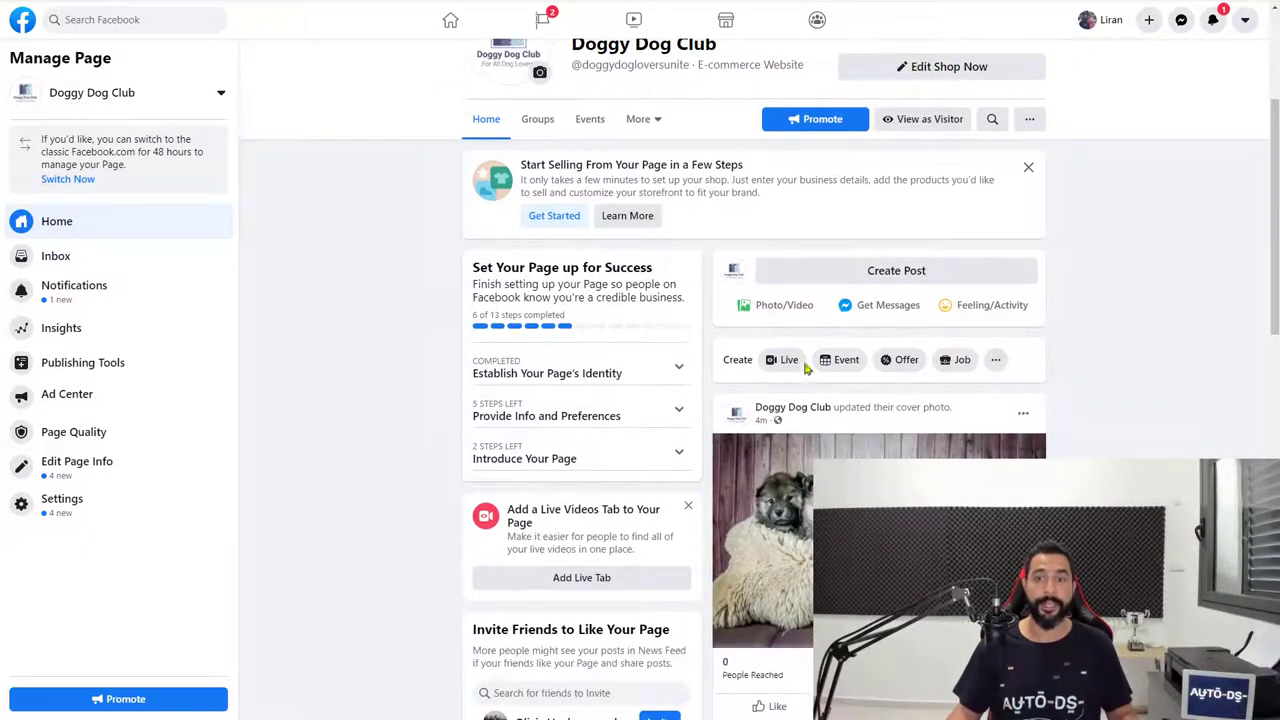
{"action": "scroll", "coordinate": [858, 286], "scroll_direction": "down", "scroll_amount": 1}
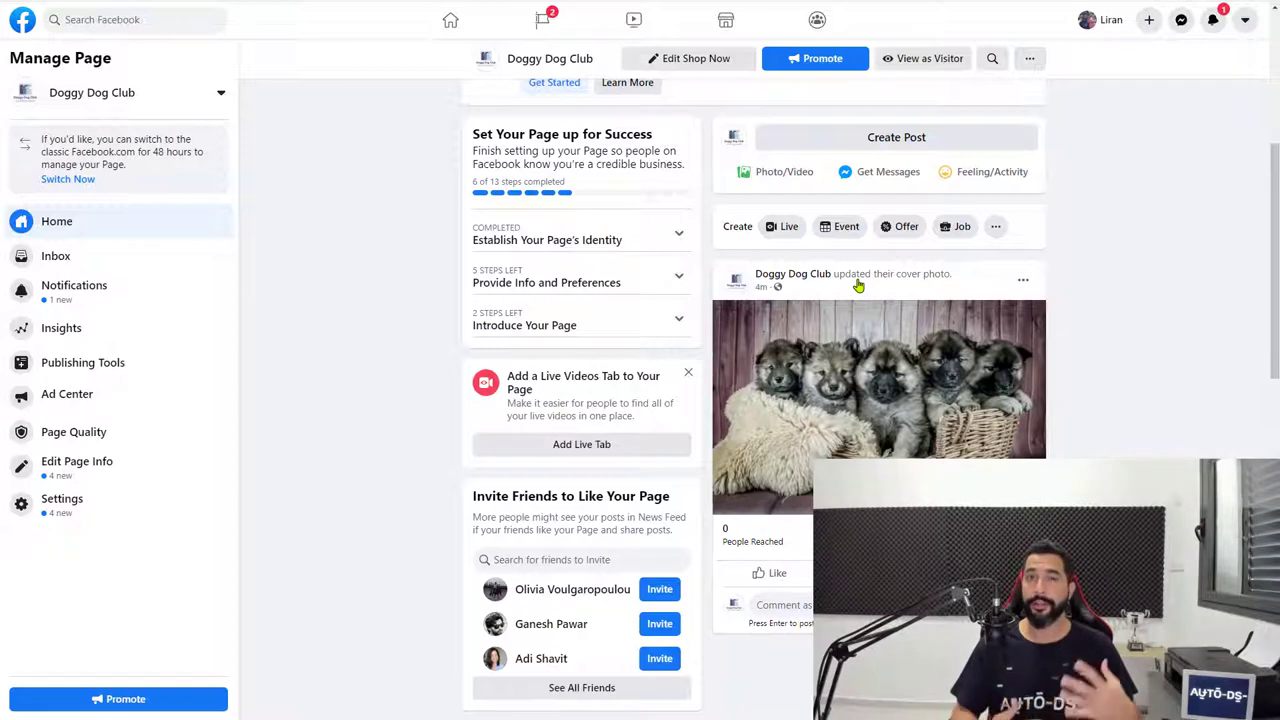
{"action": "scroll", "coordinate": [860, 280], "scroll_direction": "up", "scroll_amount": 2}
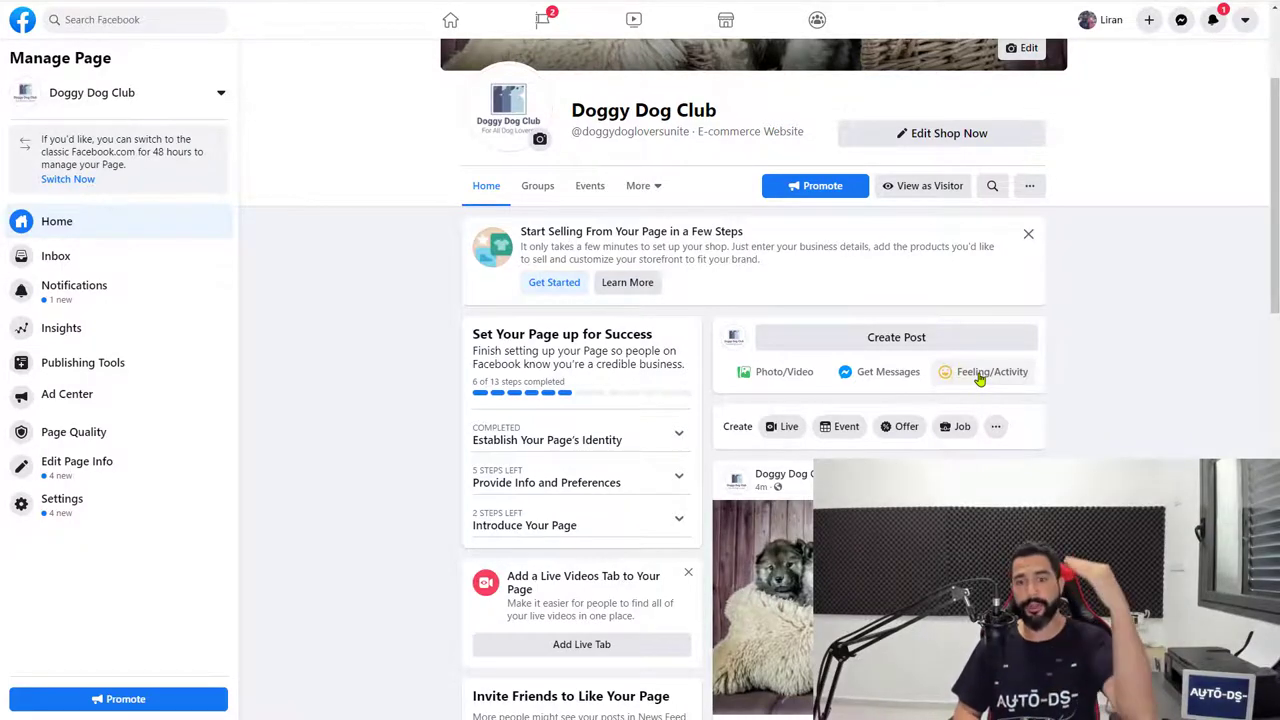
{"action": "scroll", "coordinate": [1000, 378], "scroll_direction": "down", "scroll_amount": 1}
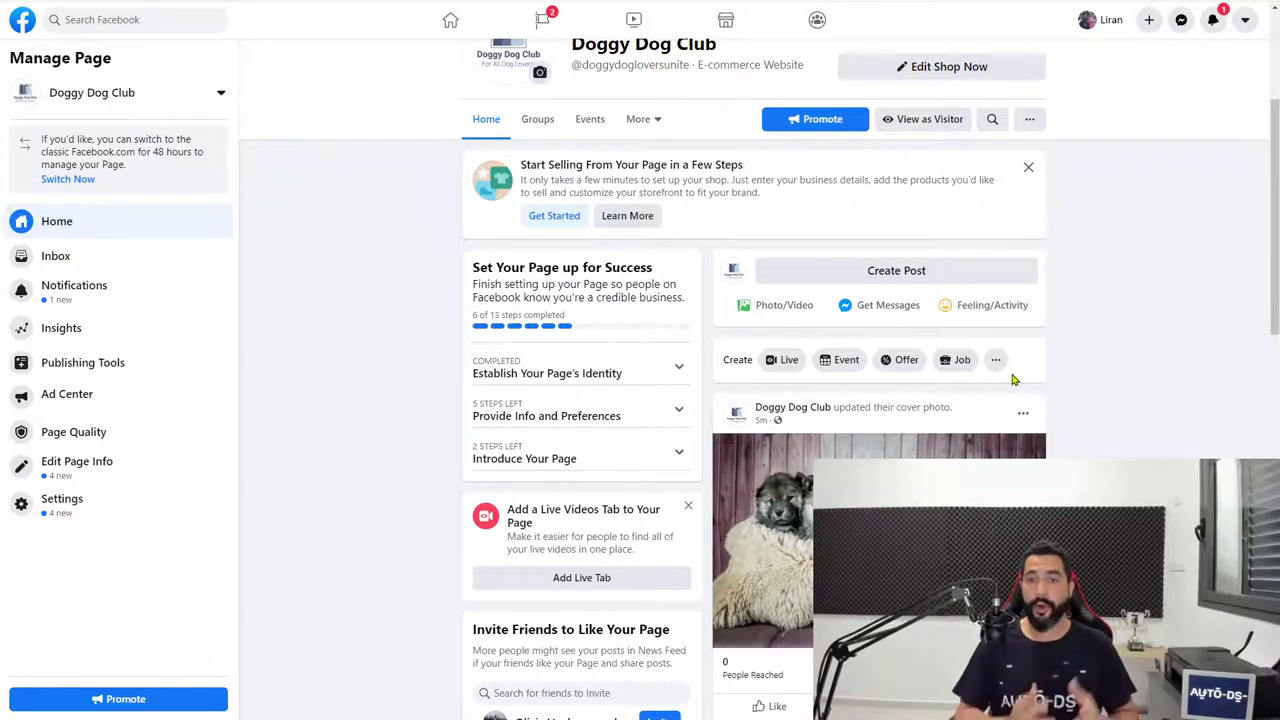